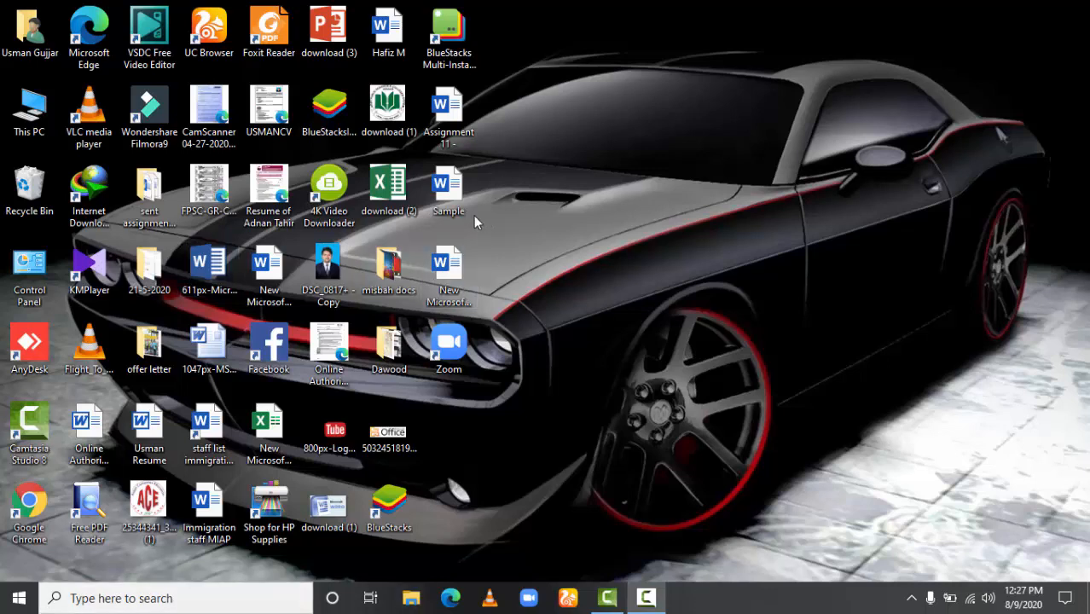
Open the Sample Word document from the desktop and bring up its page layout options.
{"action": "double_click", "coordinate": [451, 201]}
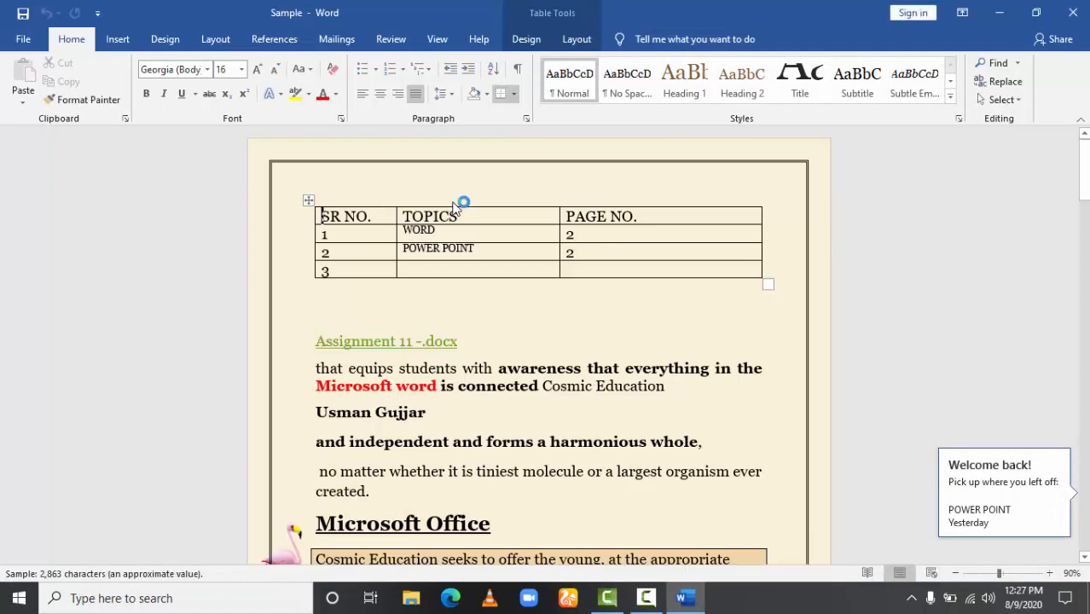
{"action": "left_click", "coordinate": [163, 40]}
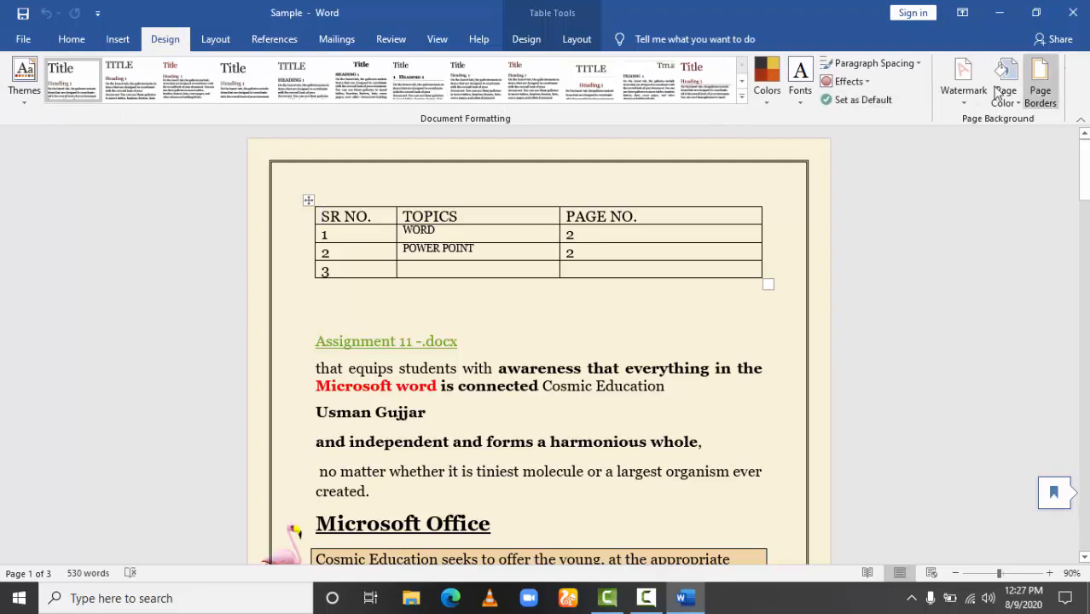
{"action": "left_click", "coordinate": [117, 40]}
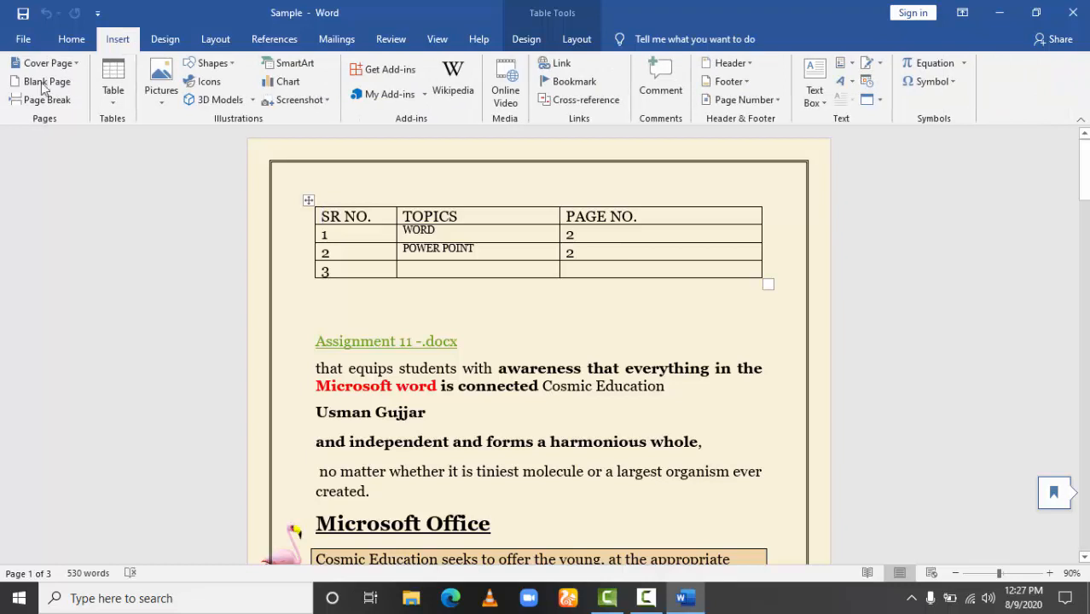
{"action": "left_click", "coordinate": [160, 42]}
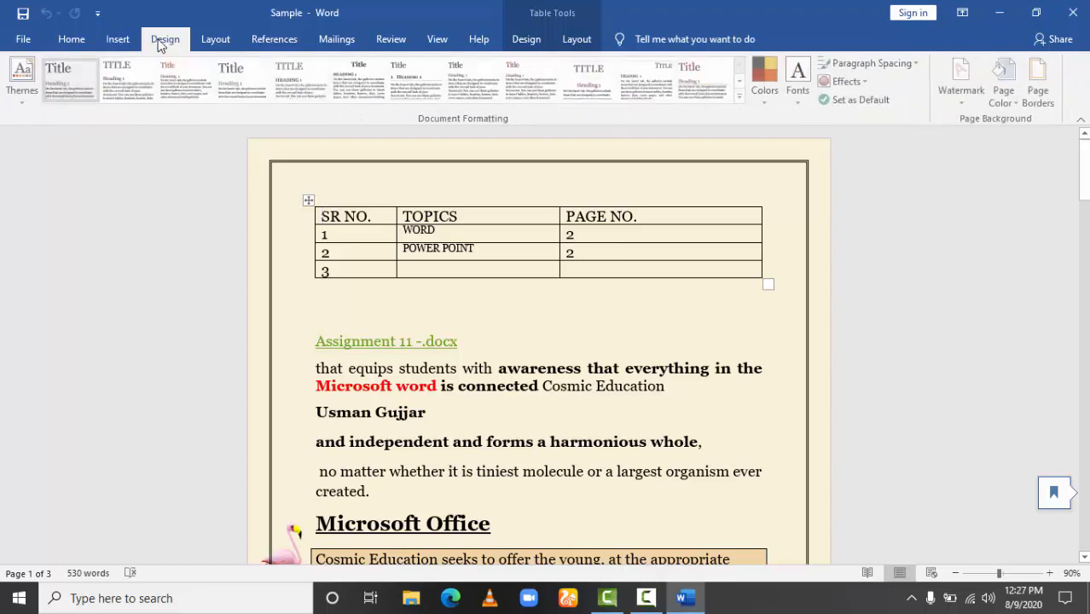
{"action": "left_click", "coordinate": [216, 40]}
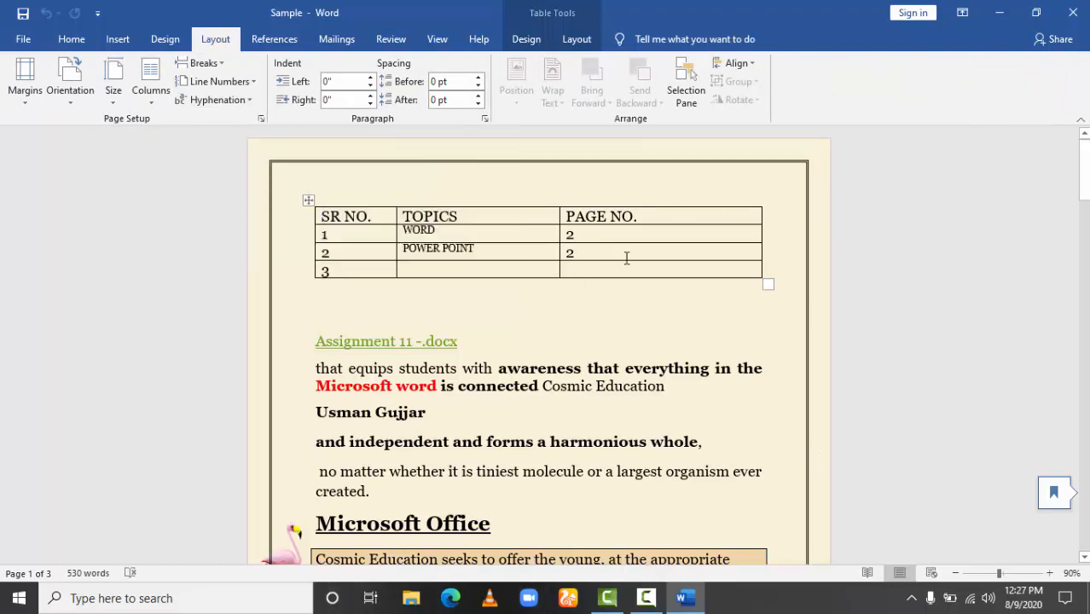
Try the Narrow margin preset on the document, check the pages, and set the margins back to Normal.
{"action": "left_click", "coordinate": [25, 102]}
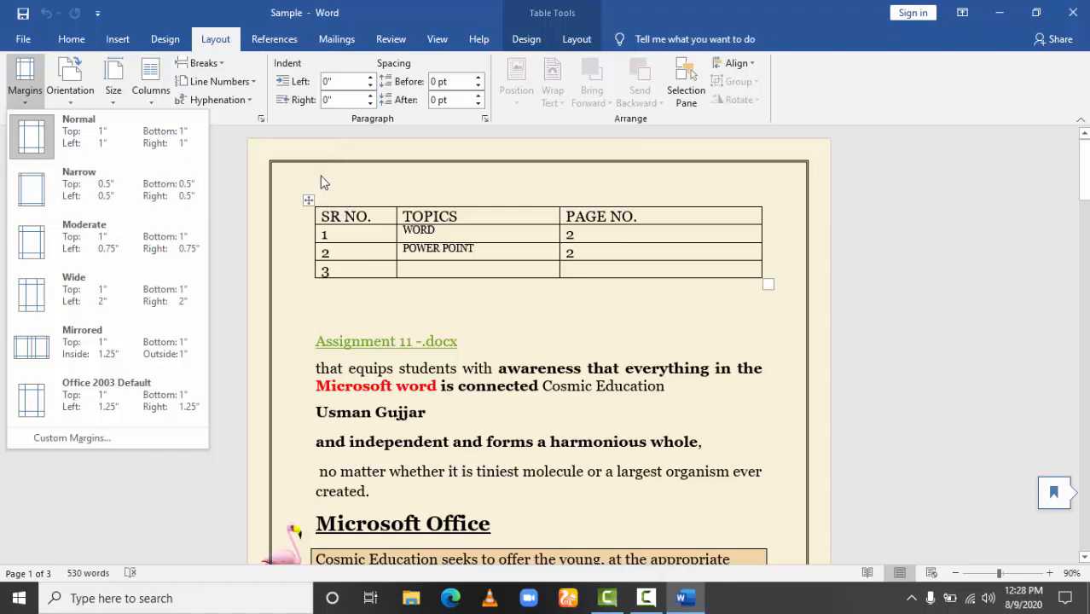
{"action": "left_click", "coordinate": [96, 194]}
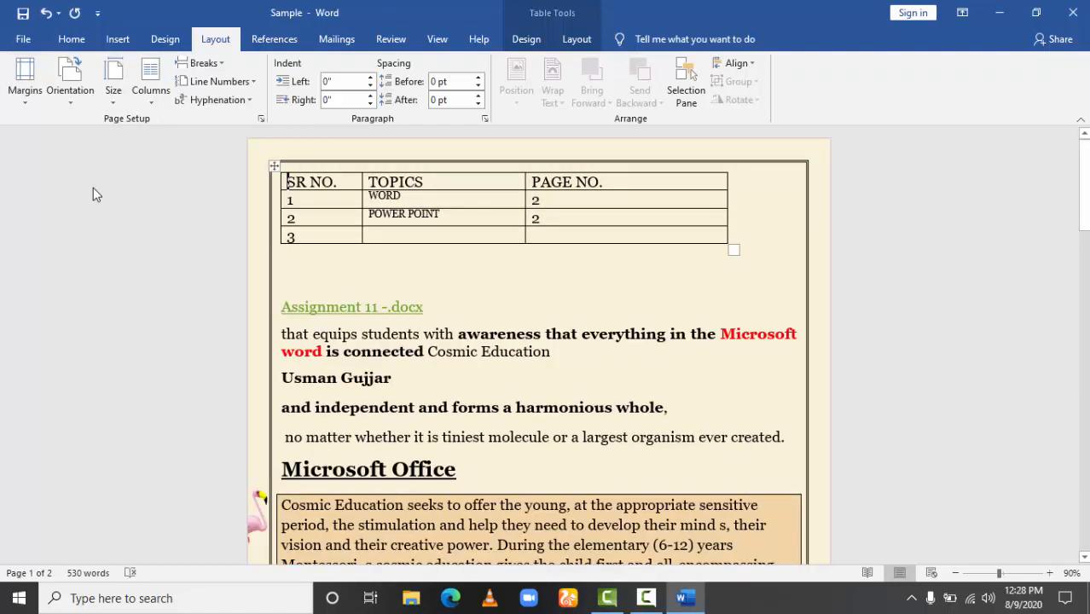
{"action": "mouse_move", "coordinate": [260, 212]}
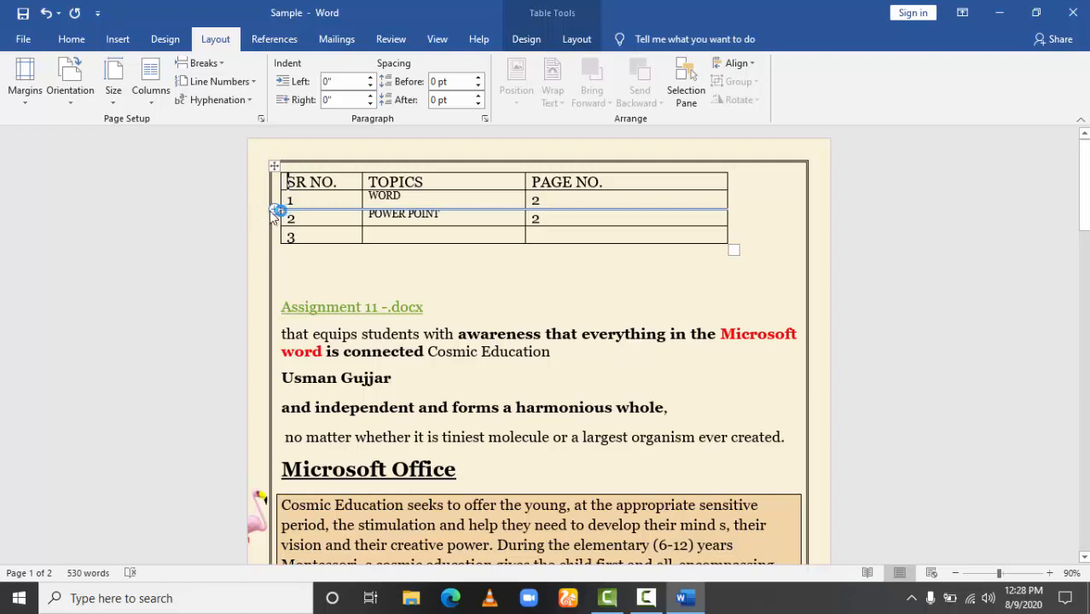
{"action": "mouse_move", "coordinate": [278, 232]}
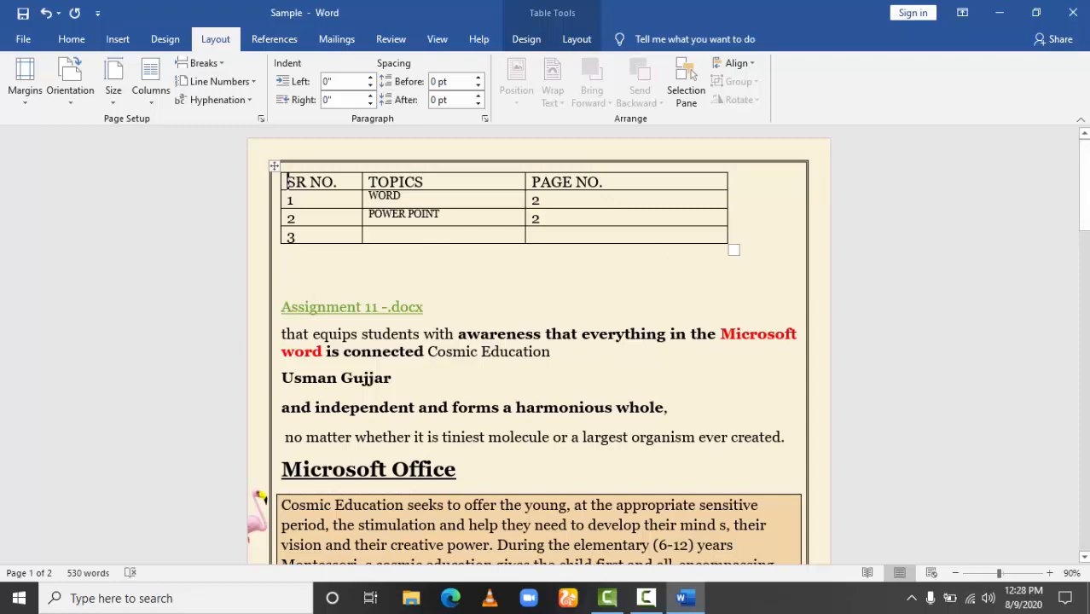
{"action": "left_click_drag", "start_coordinate": [1085, 183], "coordinate": [1087, 265]}
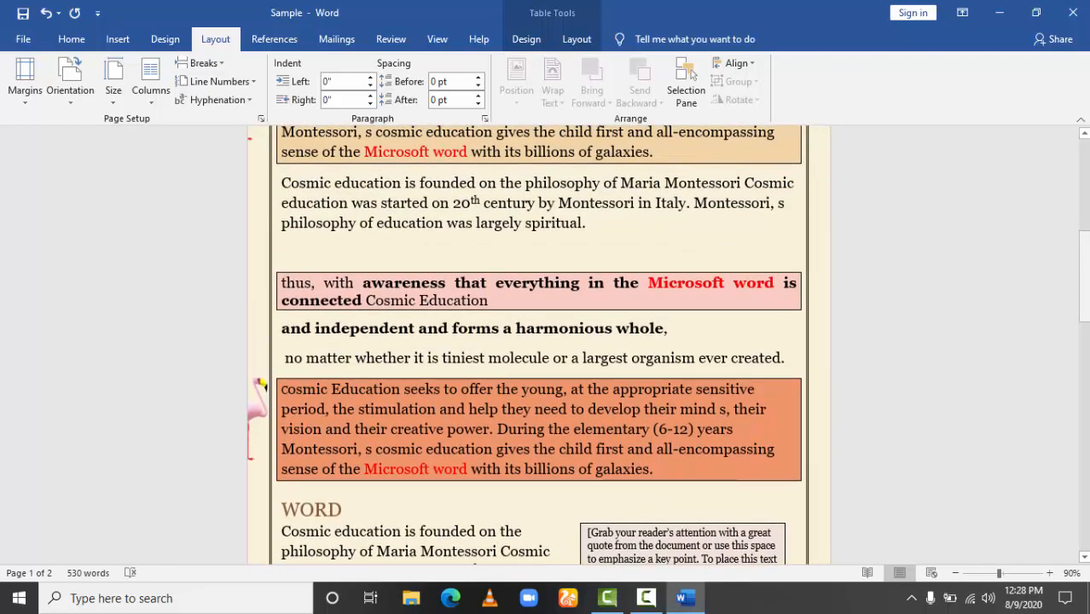
{"action": "left_click", "coordinate": [32, 94]}
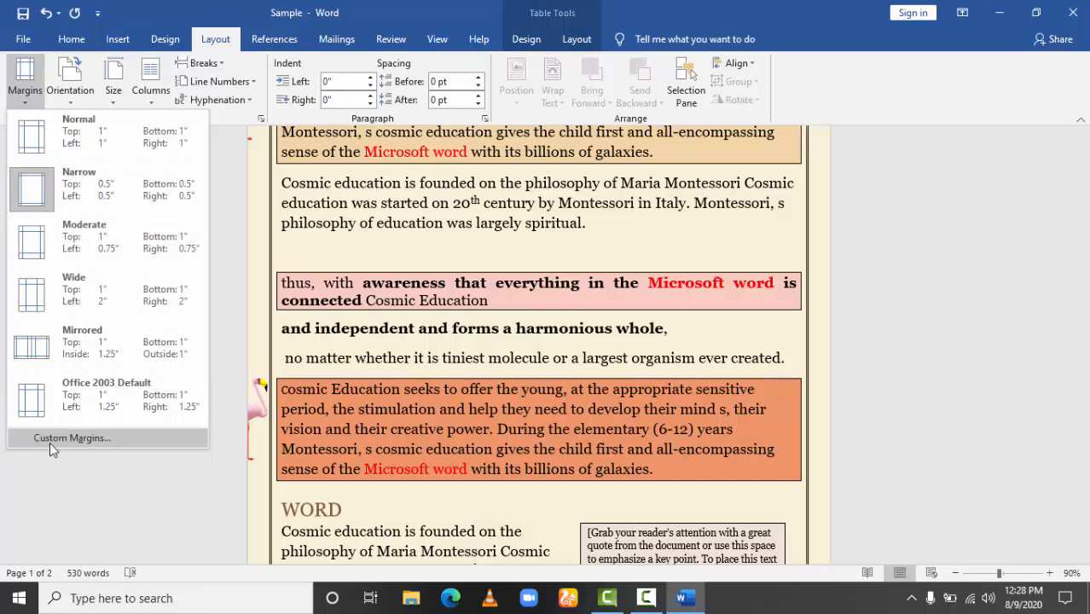
{"action": "left_click", "coordinate": [39, 135]}
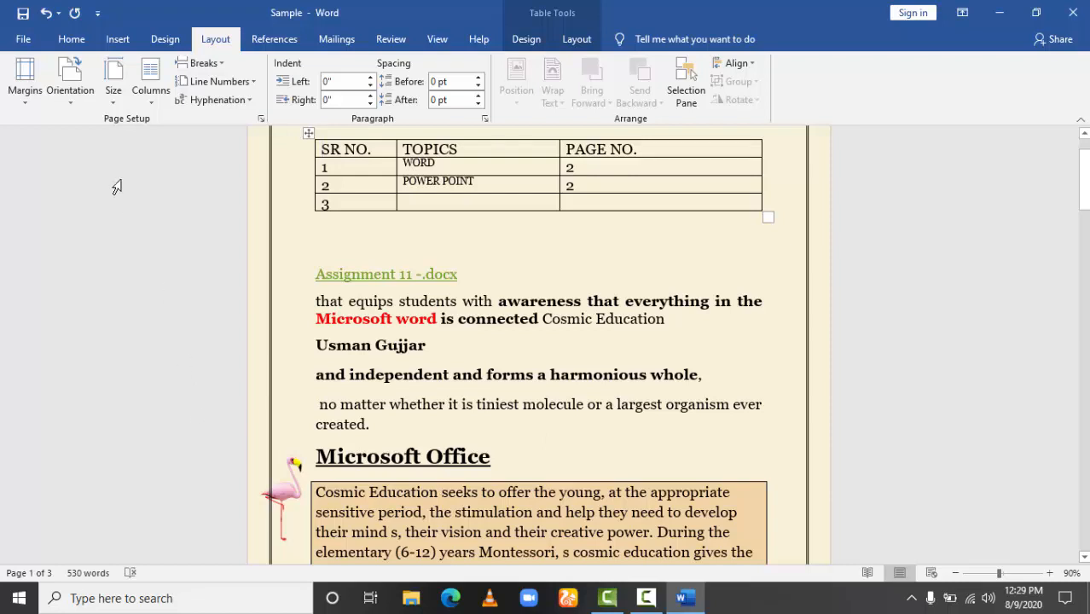
Set the page orientation to Landscape and check the pages in the print preview.
{"action": "left_click", "coordinate": [70, 101]}
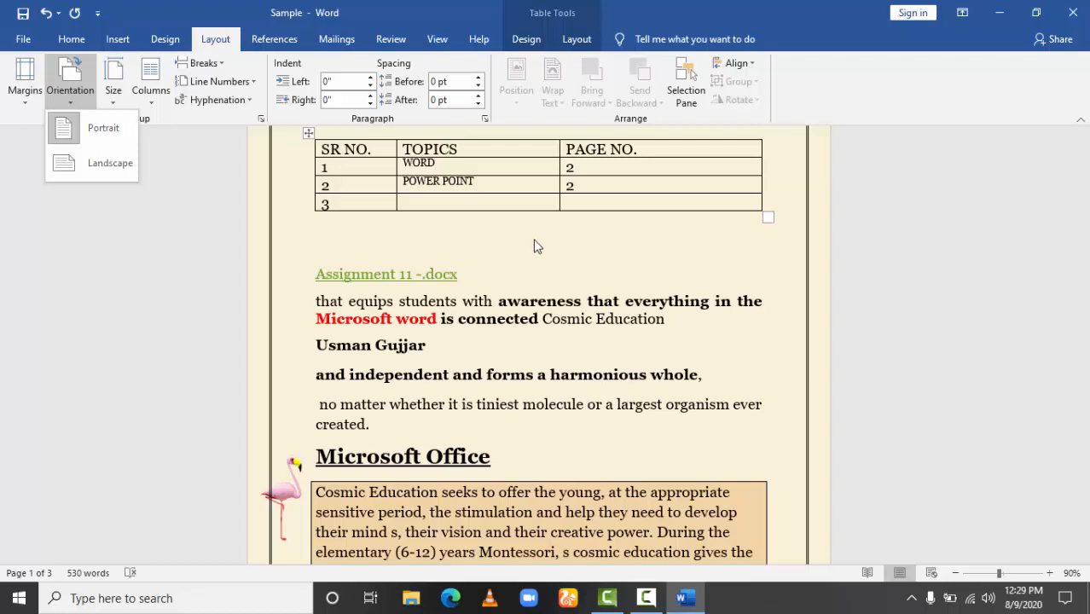
{"action": "left_click", "coordinate": [116, 173]}
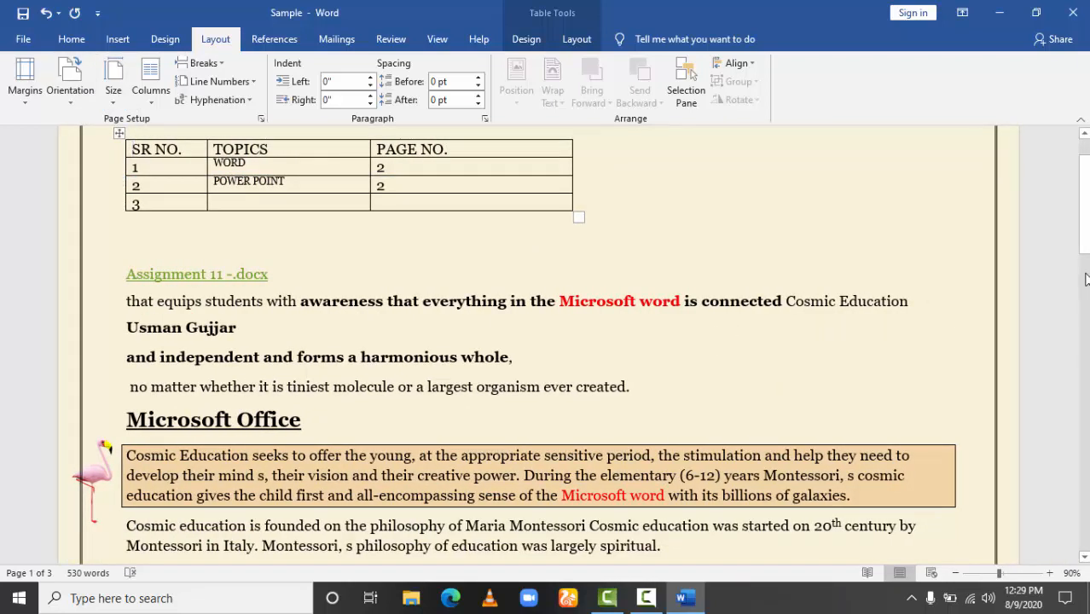
{"action": "left_click_drag", "start_coordinate": [1085, 237], "coordinate": [1086, 281]}
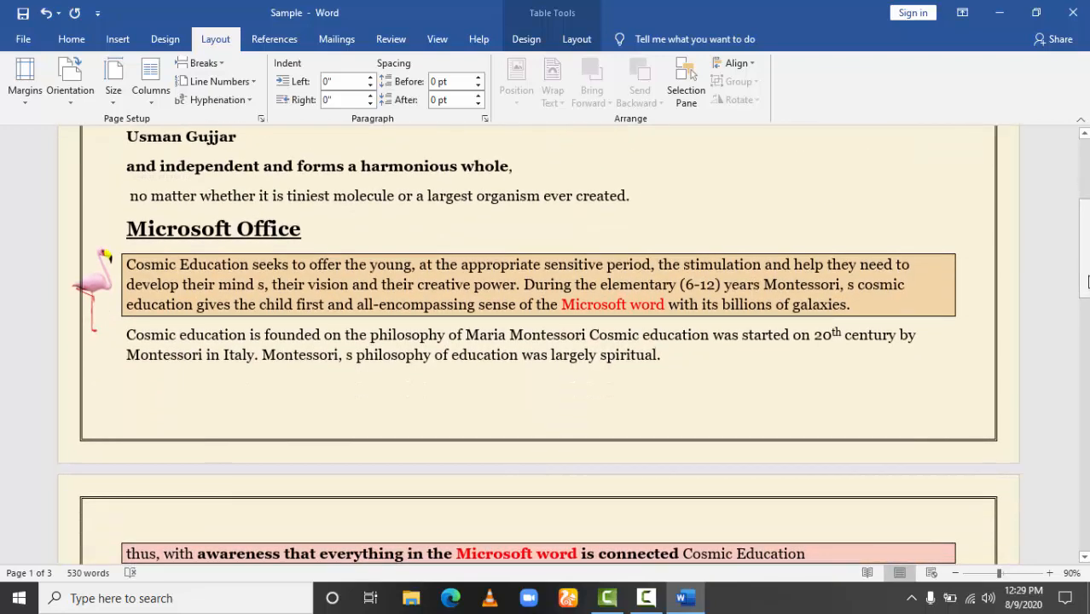
{"action": "key", "text": "ctrl+p"}
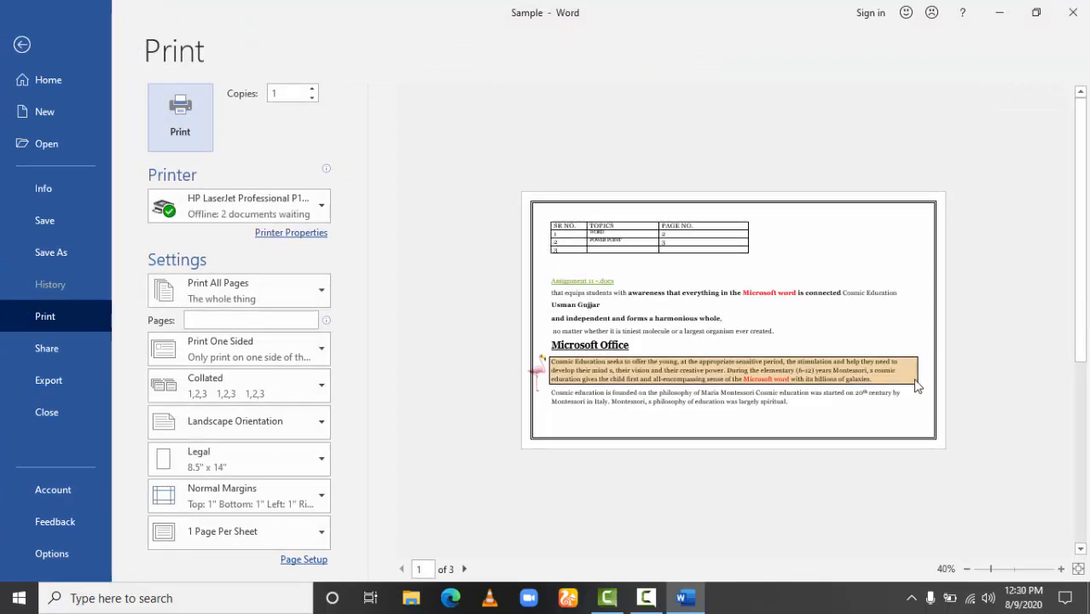
{"action": "left_click", "coordinate": [23, 46]}
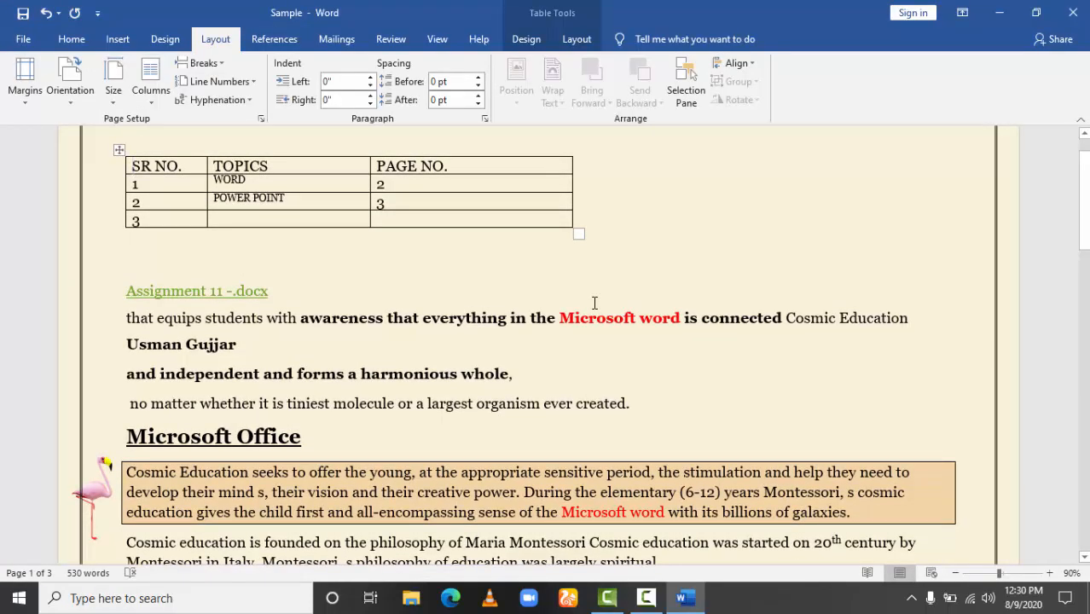
Set the page orientation to Portrait, check the pages in the print preview, and return to the document.
{"action": "left_click", "coordinate": [71, 105]}
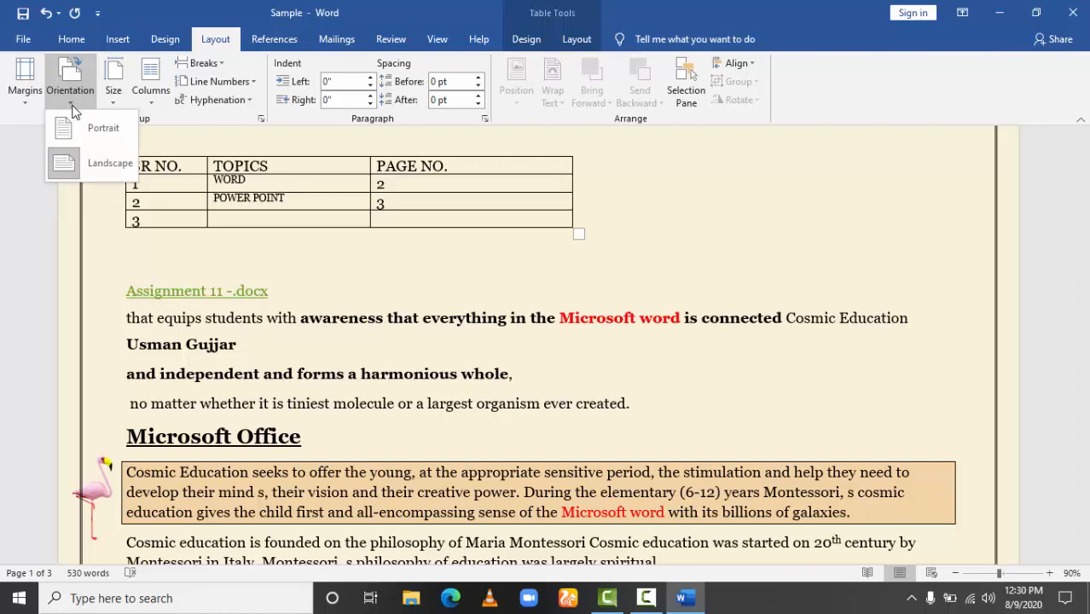
{"action": "left_click", "coordinate": [74, 123]}
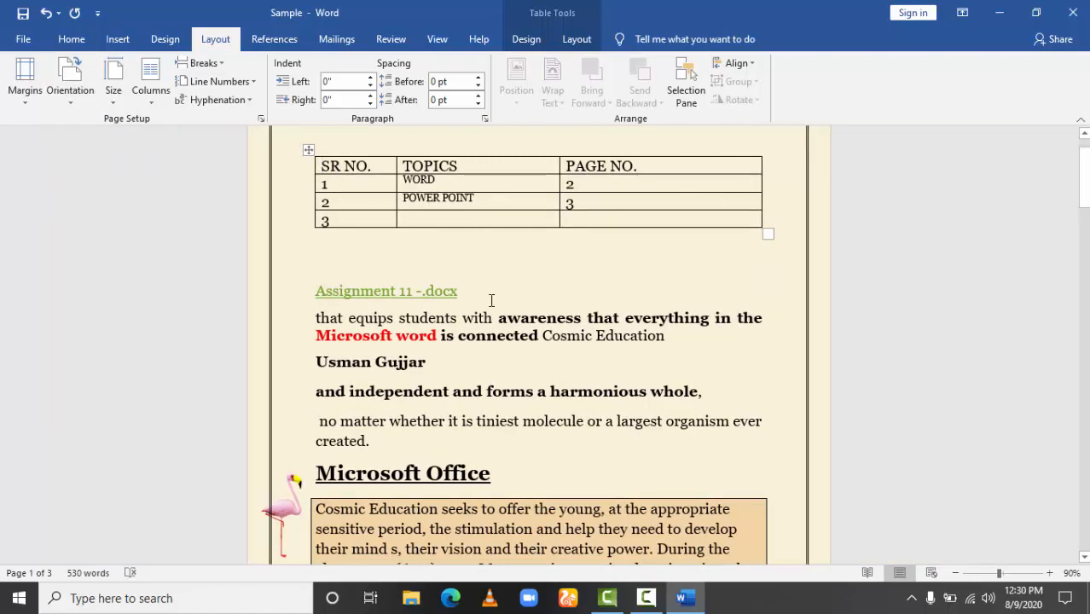
{"action": "key", "text": "ctrl+p"}
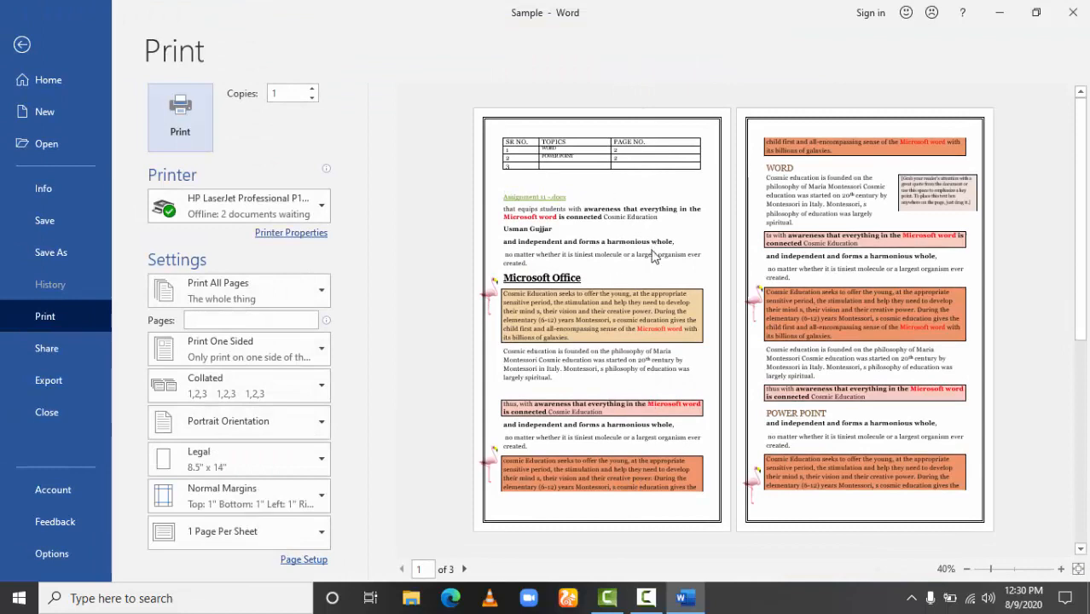
{"action": "left_click", "coordinate": [22, 45]}
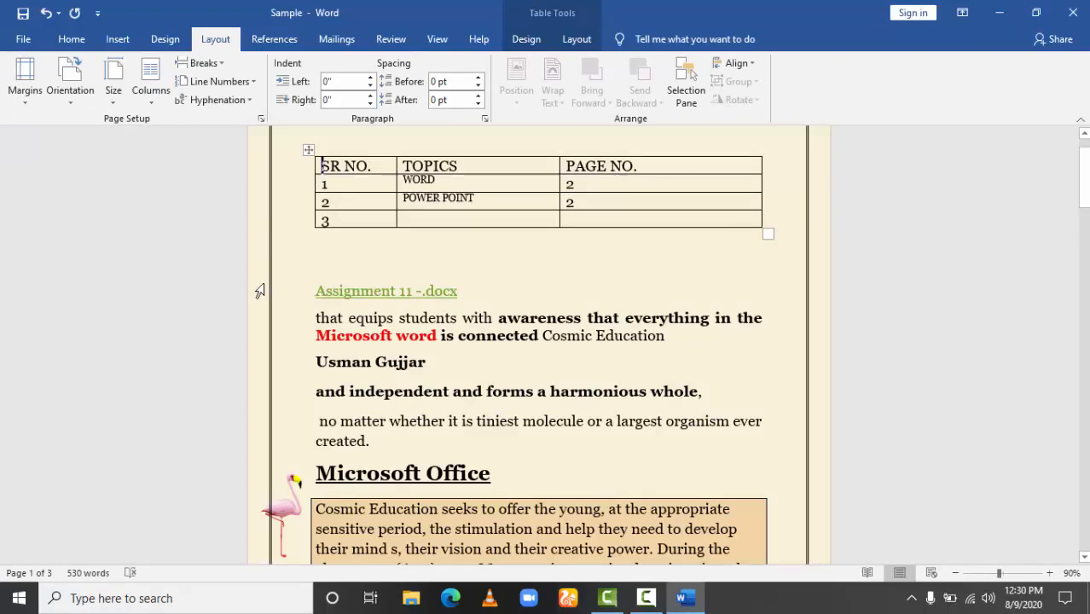
Try the A4 paper size for the document and set the paper size back to Legal.
{"action": "left_click", "coordinate": [111, 99]}
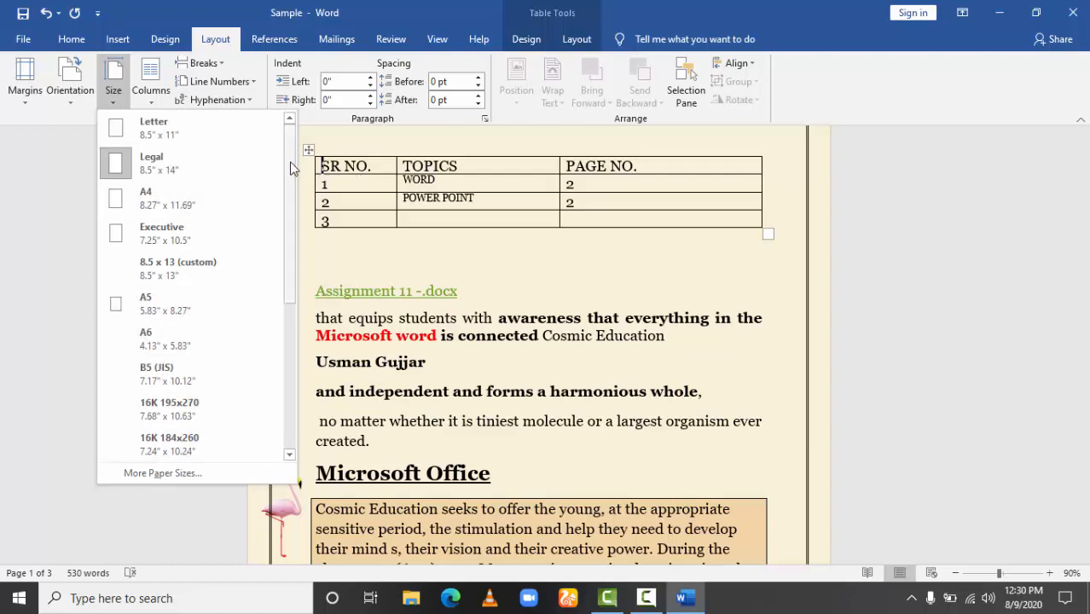
{"action": "left_click_drag", "start_coordinate": [288, 166], "coordinate": [292, 124]}
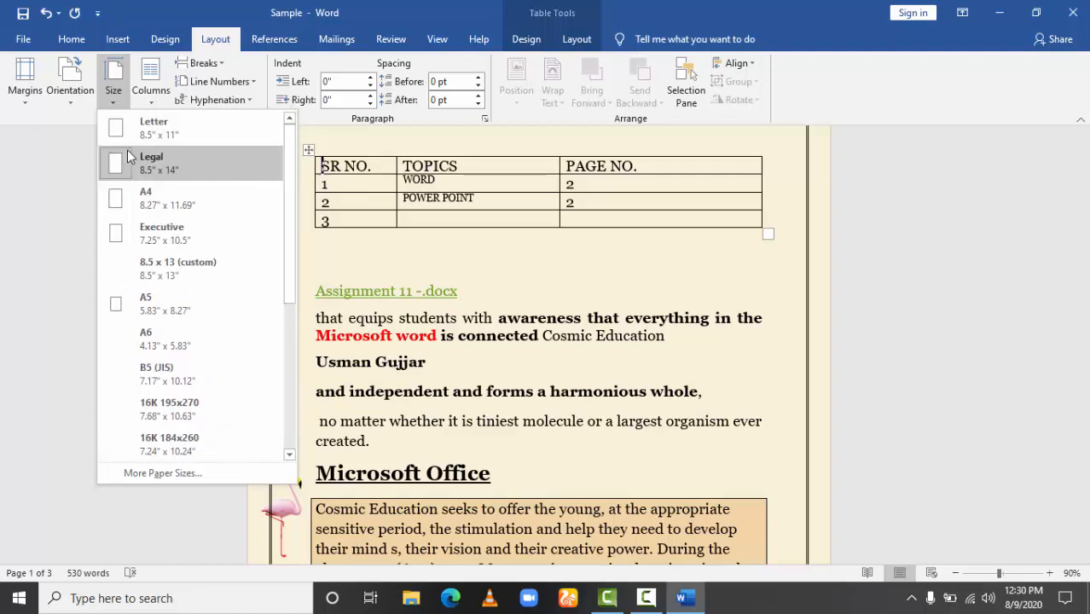
{"action": "left_click", "coordinate": [128, 198]}
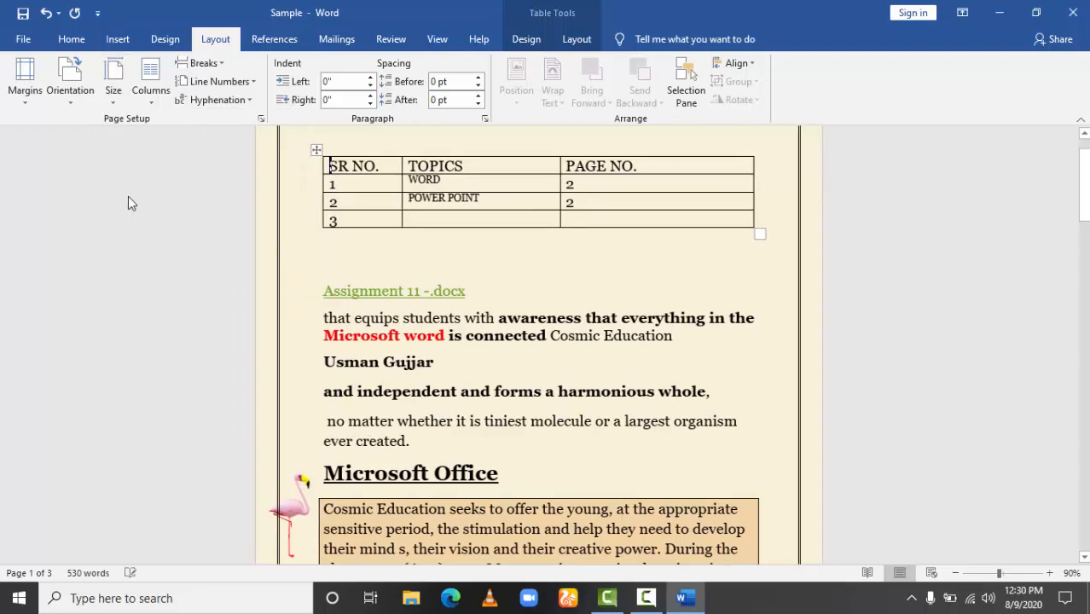
{"action": "left_click", "coordinate": [114, 85]}
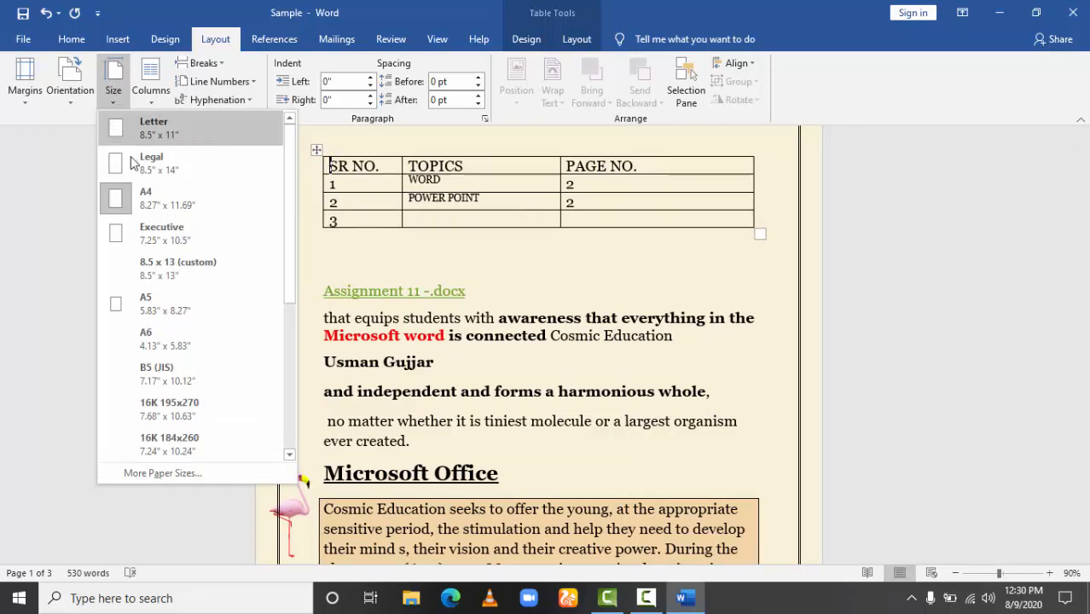
{"action": "left_click", "coordinate": [134, 169]}
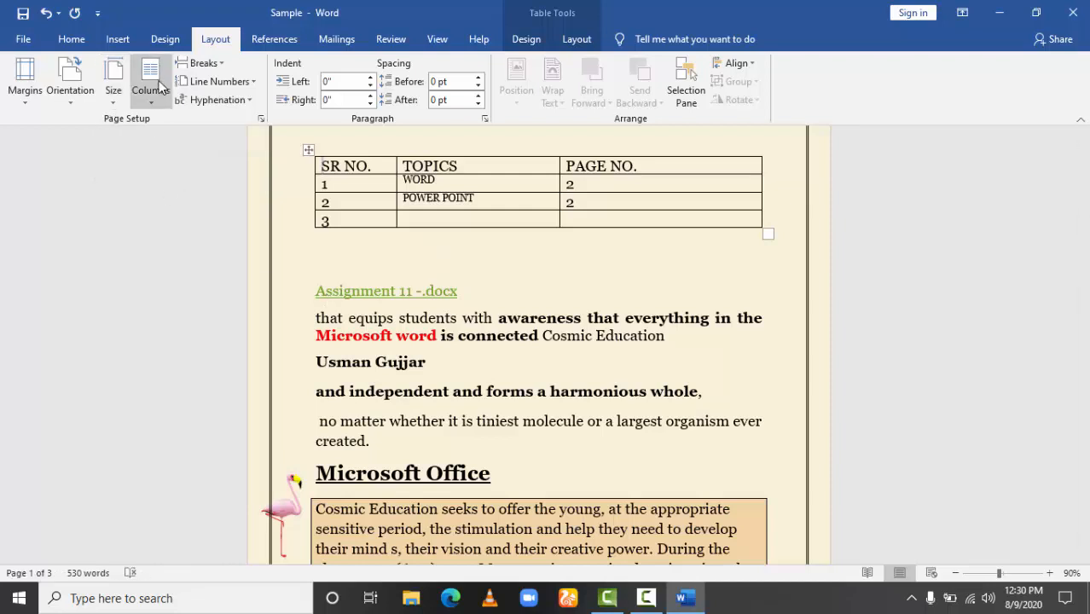
Select the orange boxed paragraph under the Microsoft Office heading and lay it out in two columns.
{"action": "left_click", "coordinate": [149, 103]}
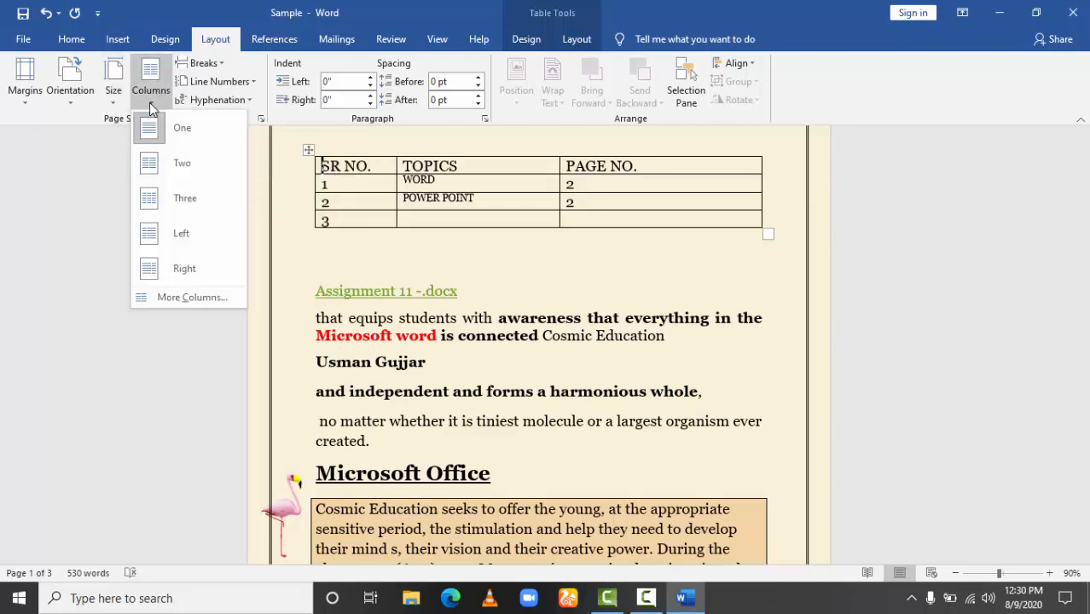
{"action": "left_click", "coordinate": [102, 295]}
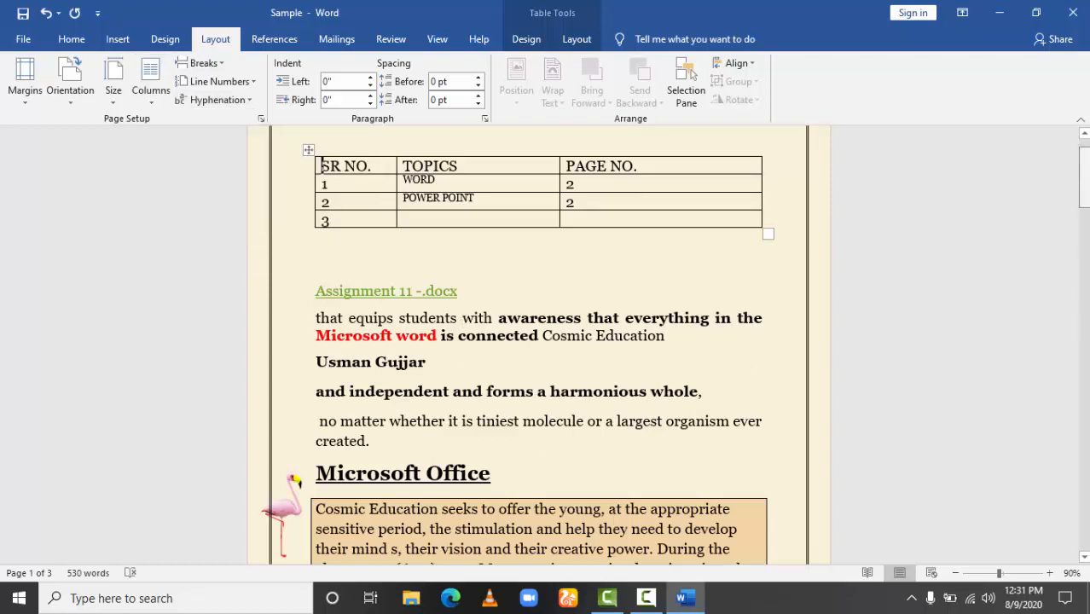
{"action": "left_click_drag", "start_coordinate": [1083, 175], "coordinate": [1083, 222]}
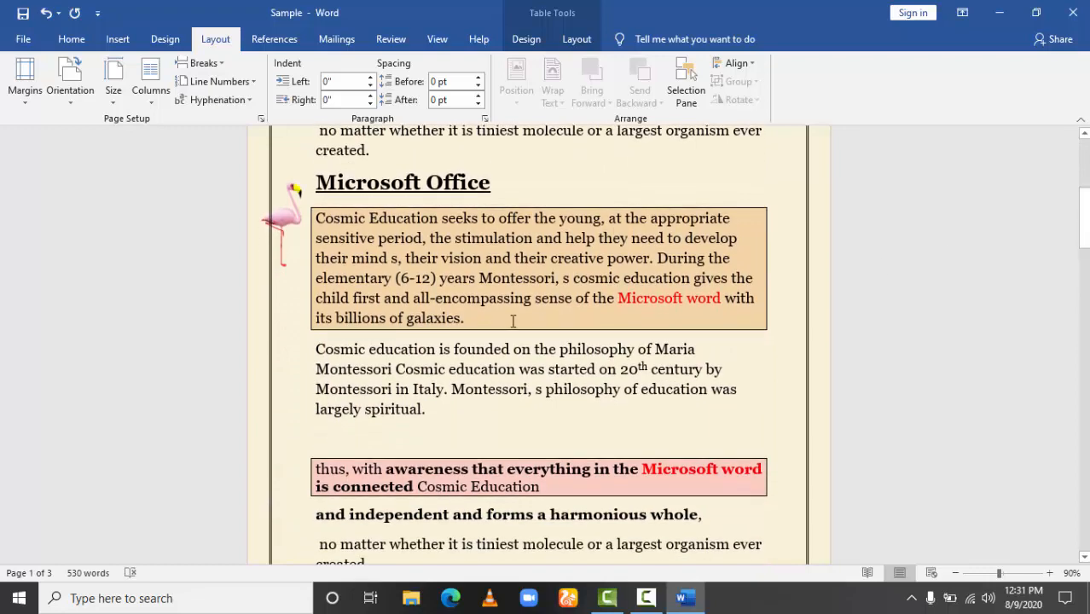
{"action": "left_click_drag", "start_coordinate": [465, 317], "coordinate": [315, 218]}
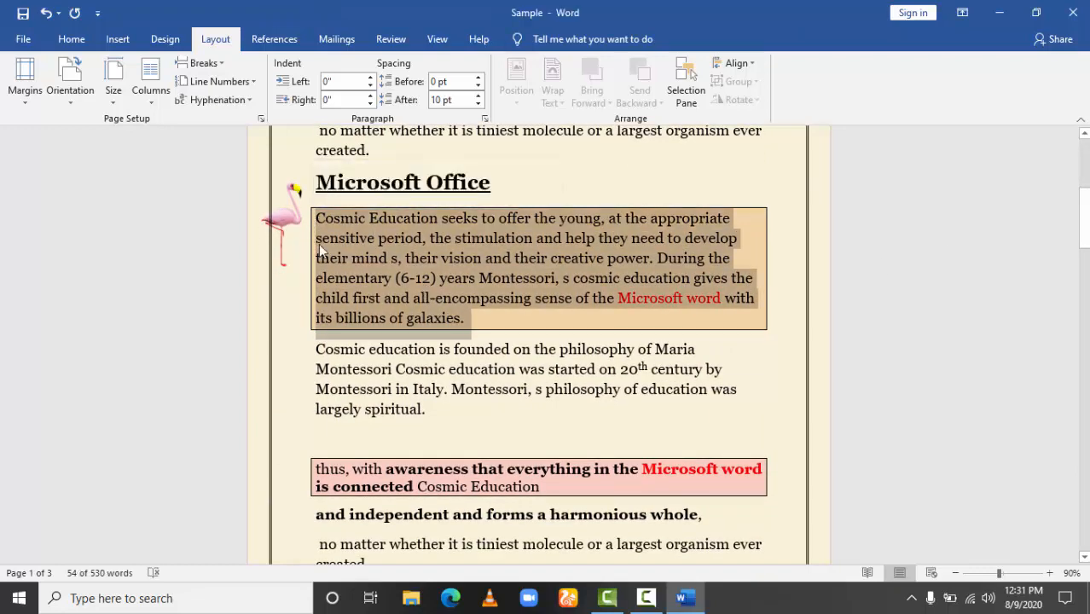
{"action": "left_click", "coordinate": [152, 104]}
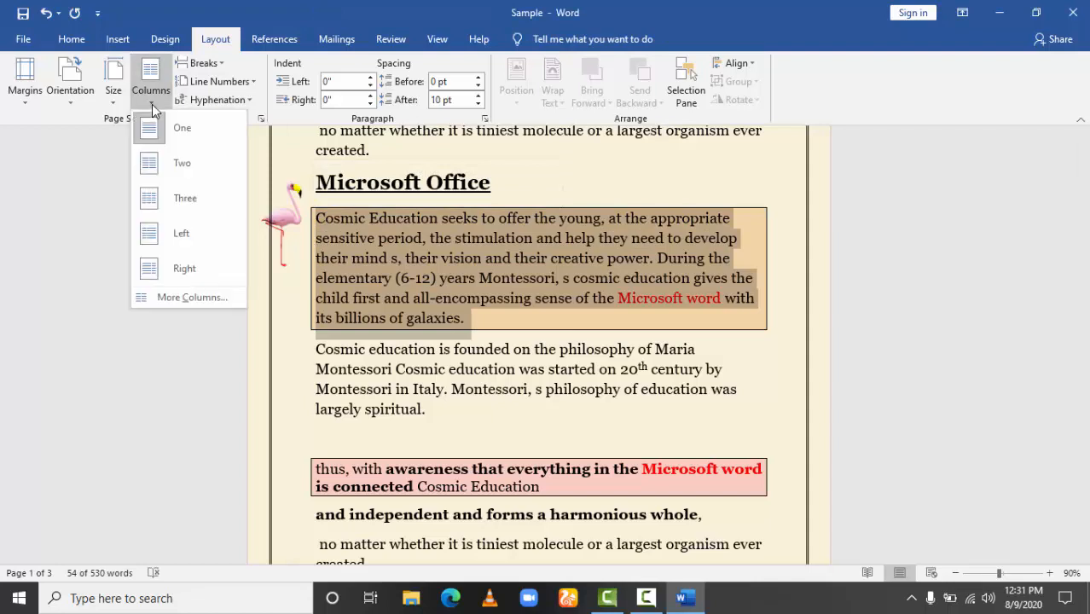
{"action": "left_click", "coordinate": [169, 167]}
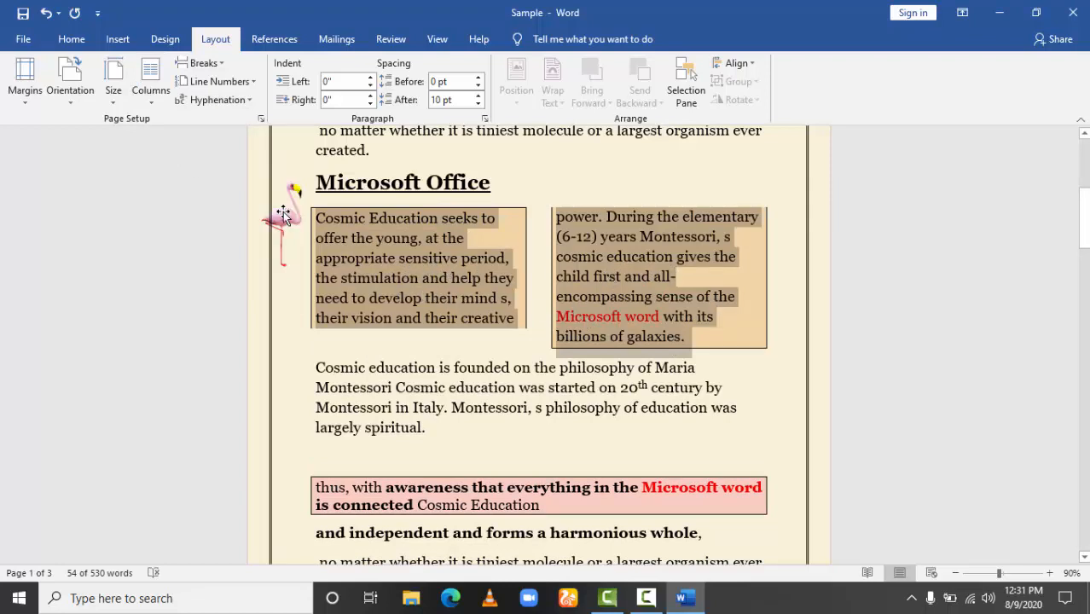
Try the Three, Left and Right column layouts on the selected orange boxed paragraph under the Microsoft Office heading.
{"action": "left_click", "coordinate": [151, 107]}
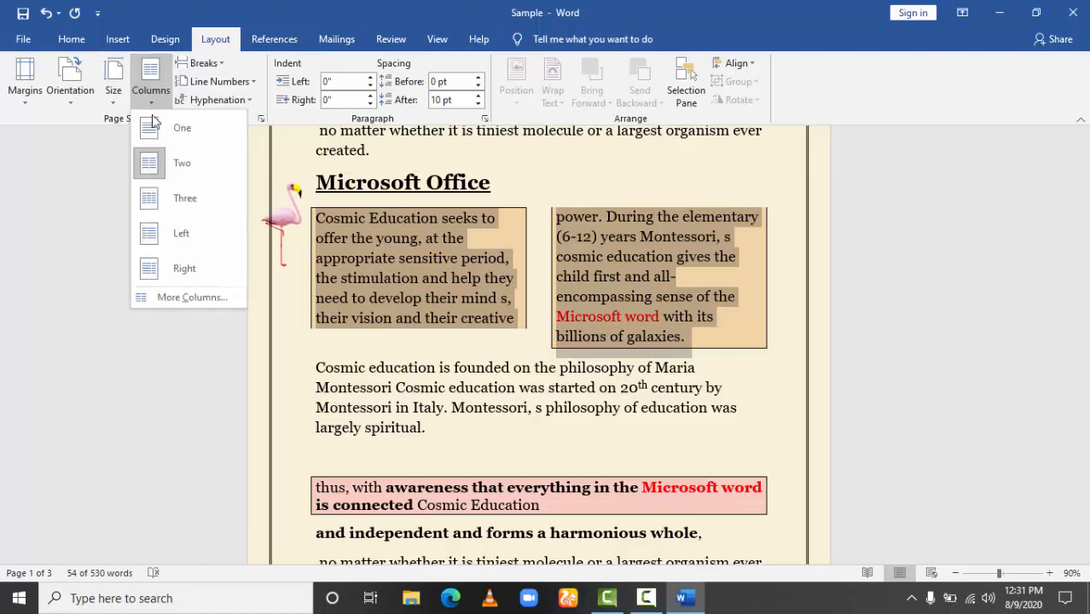
{"action": "left_click", "coordinate": [156, 198]}
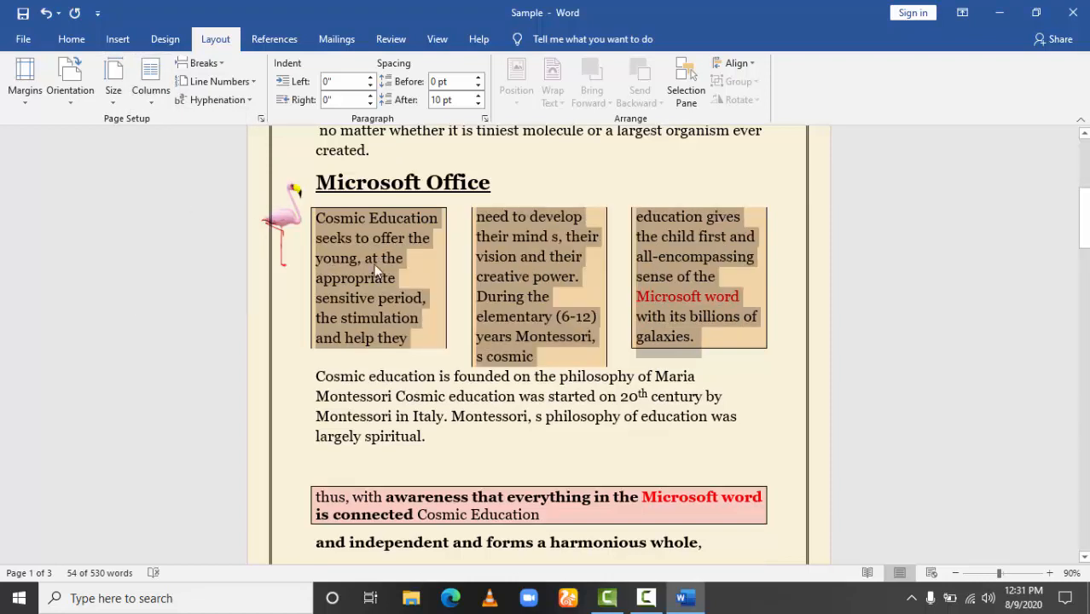
{"action": "left_click", "coordinate": [141, 105]}
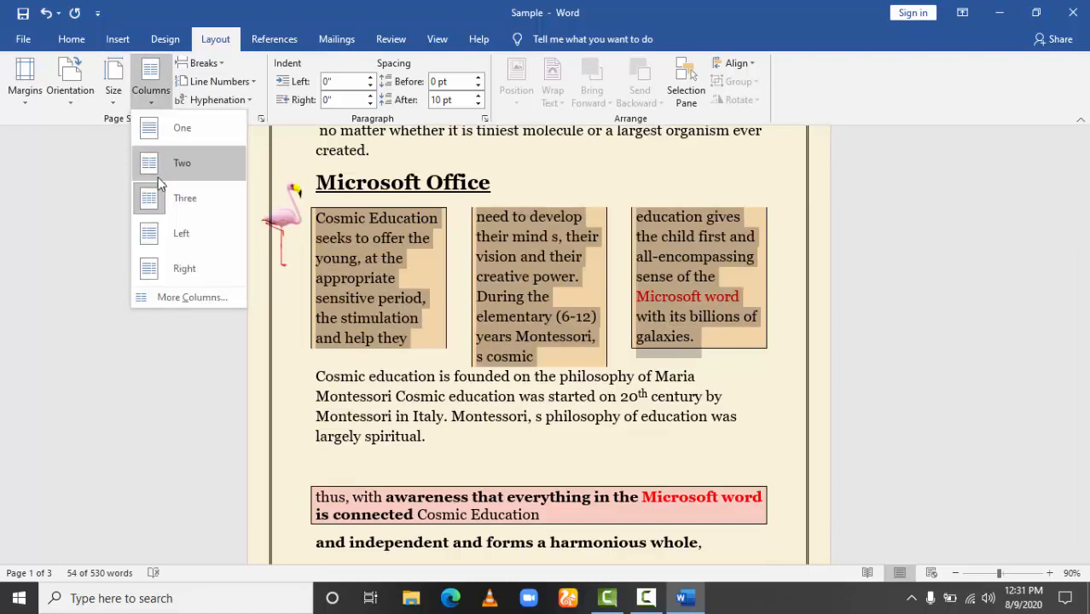
{"action": "left_click", "coordinate": [163, 235]}
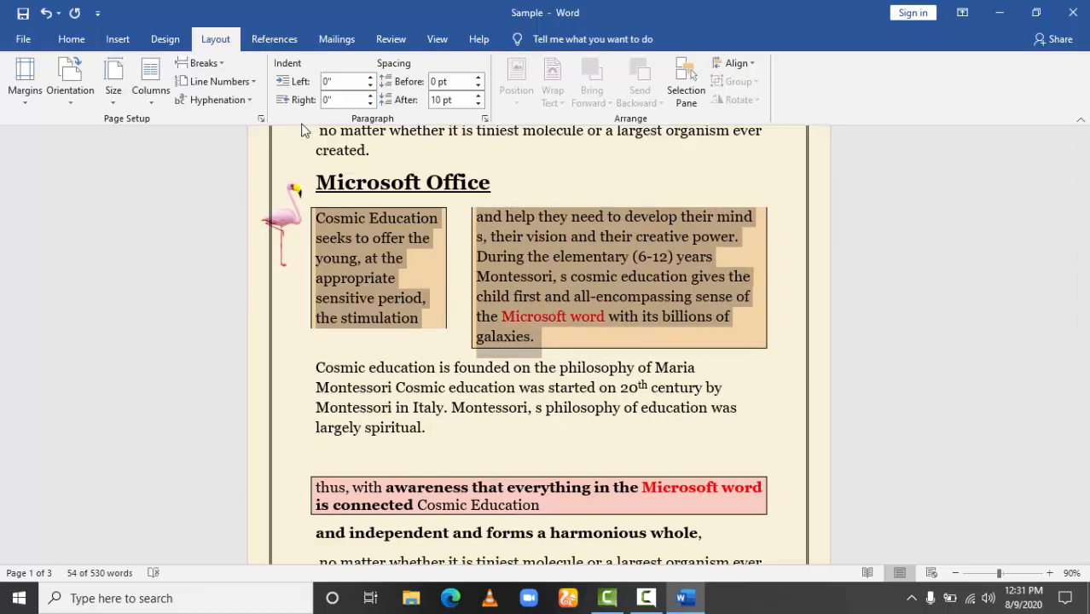
{"action": "left_click", "coordinate": [150, 98]}
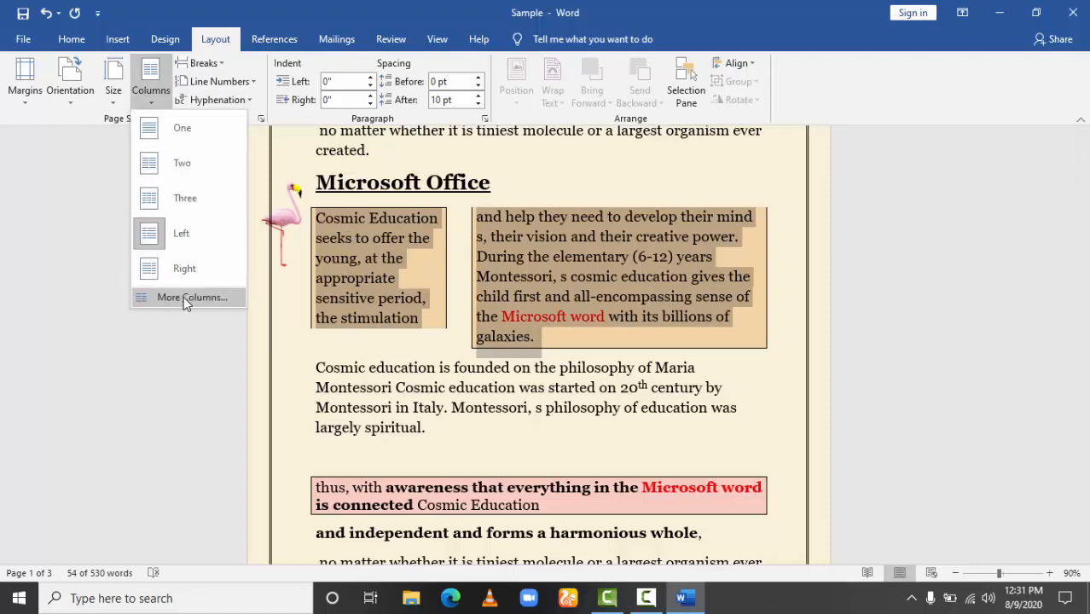
{"action": "left_click", "coordinate": [183, 273]}
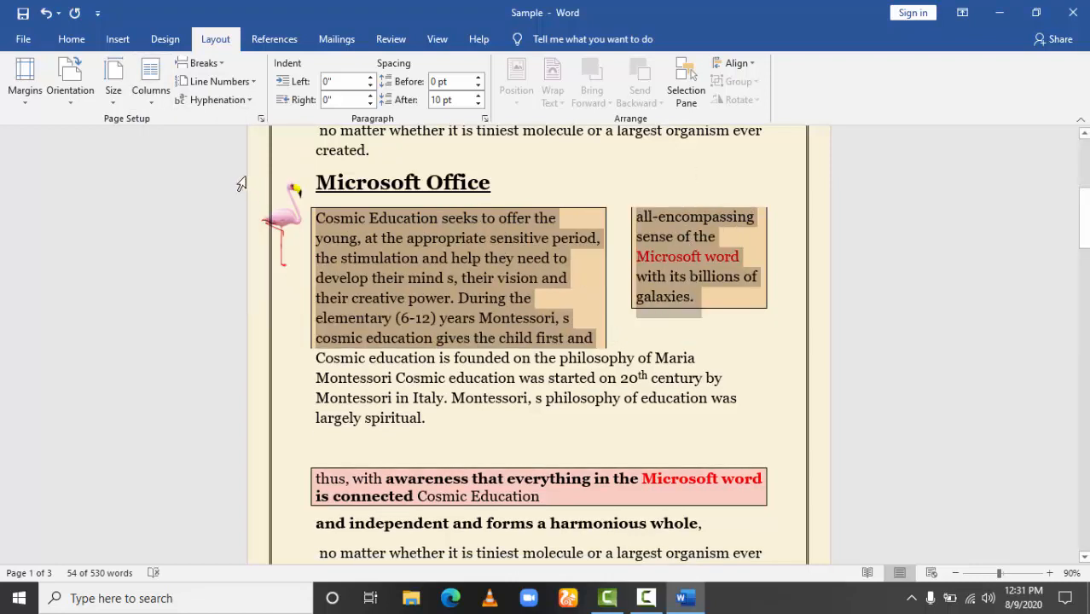
Set the orange boxed paragraph back to one column and deselect it.
{"action": "left_click", "coordinate": [150, 104]}
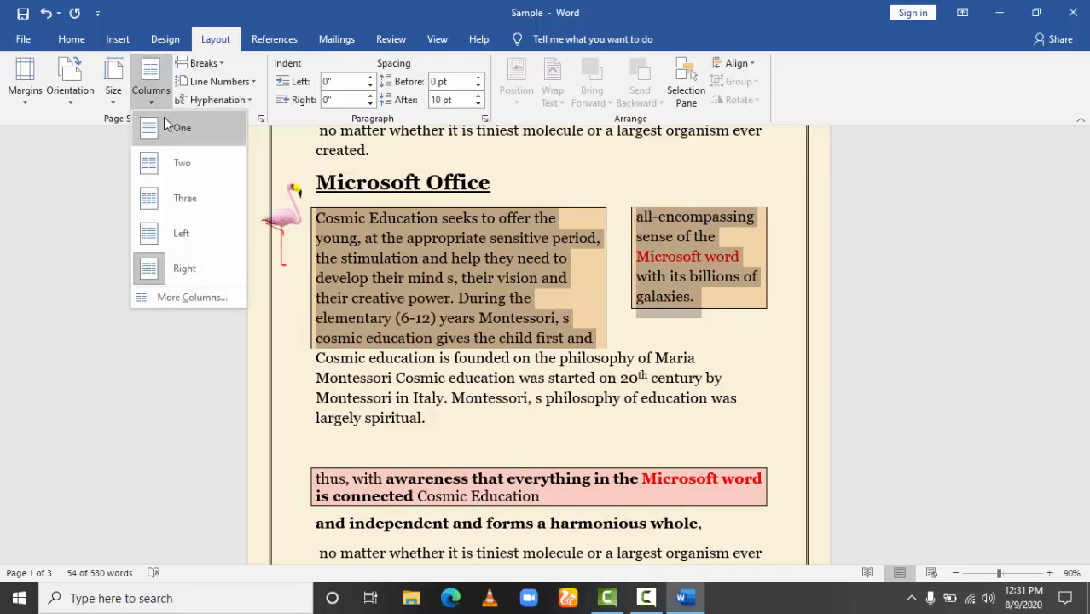
{"action": "left_click", "coordinate": [169, 126]}
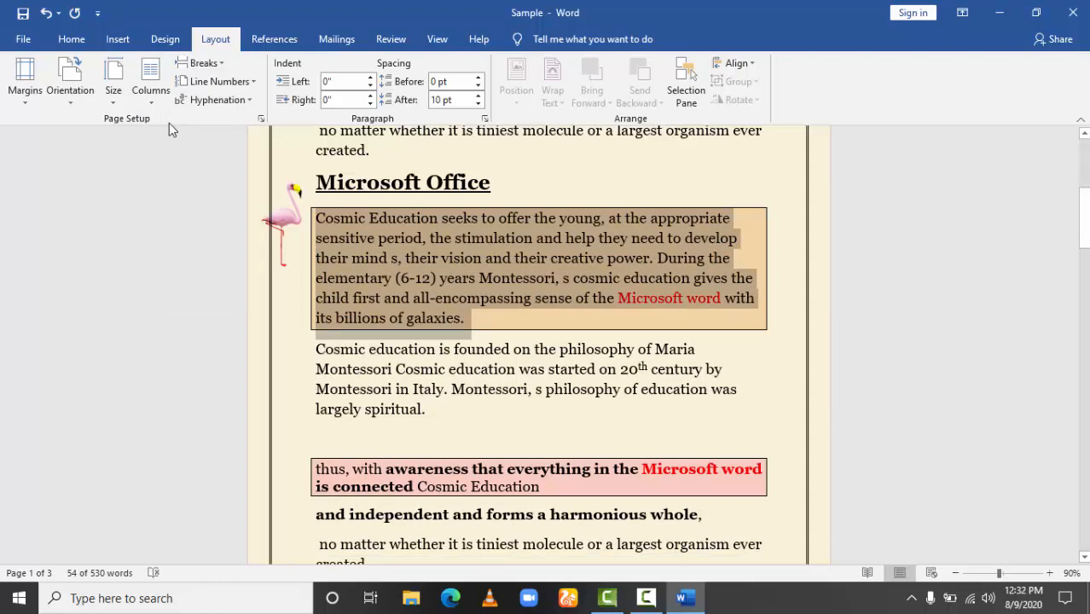
{"action": "left_click", "coordinate": [469, 317]}
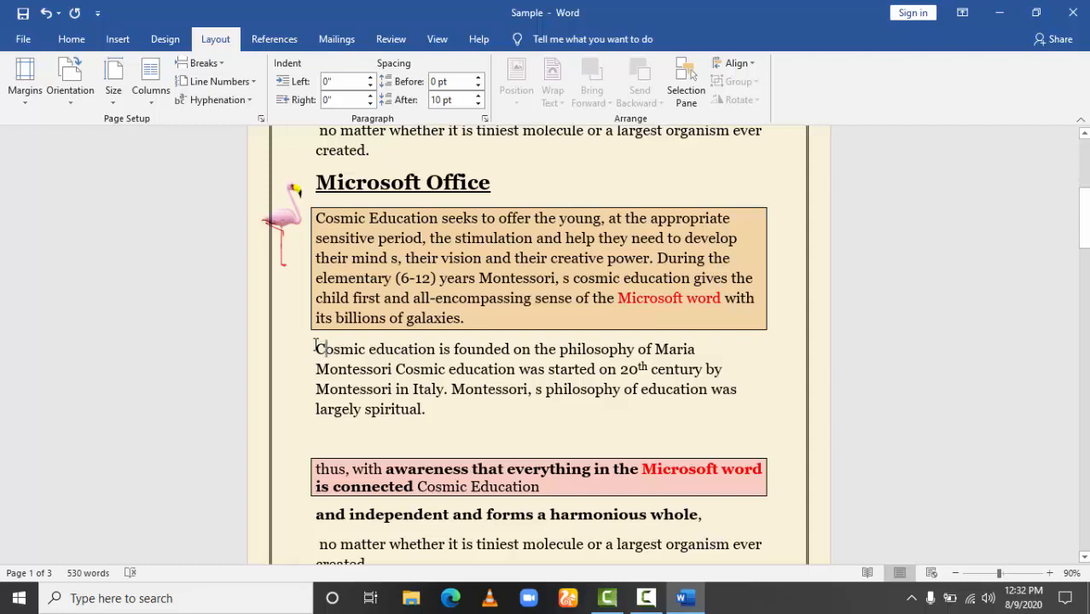
Insert a page break before the "Cosmic education is founded" paragraph, check the moved text, and undo the break.
{"action": "left_click_drag", "start_coordinate": [324, 349], "coordinate": [446, 422]}
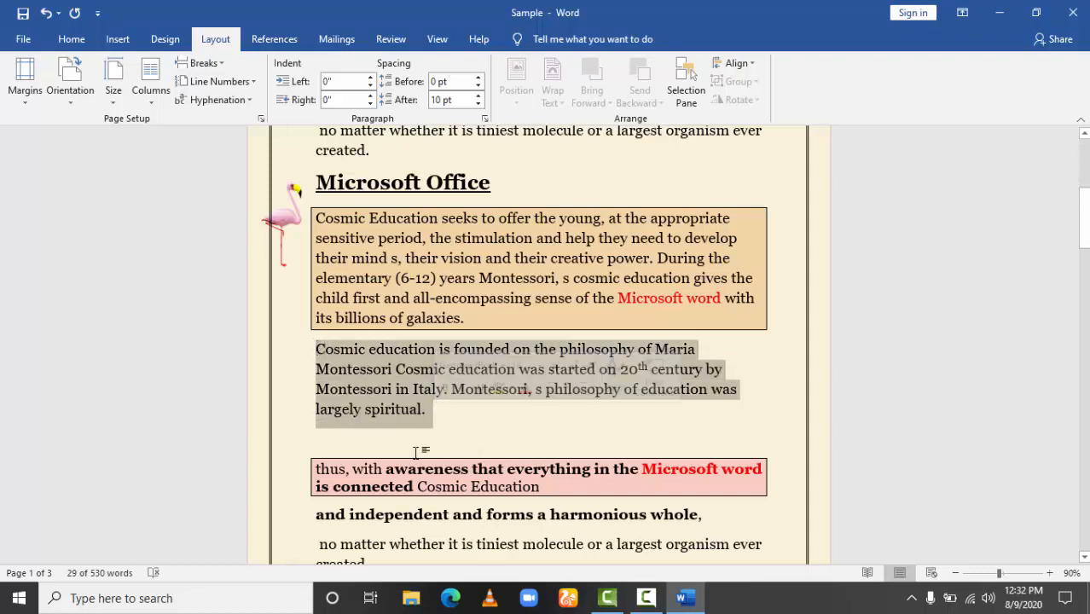
{"action": "left_click", "coordinate": [360, 439]}
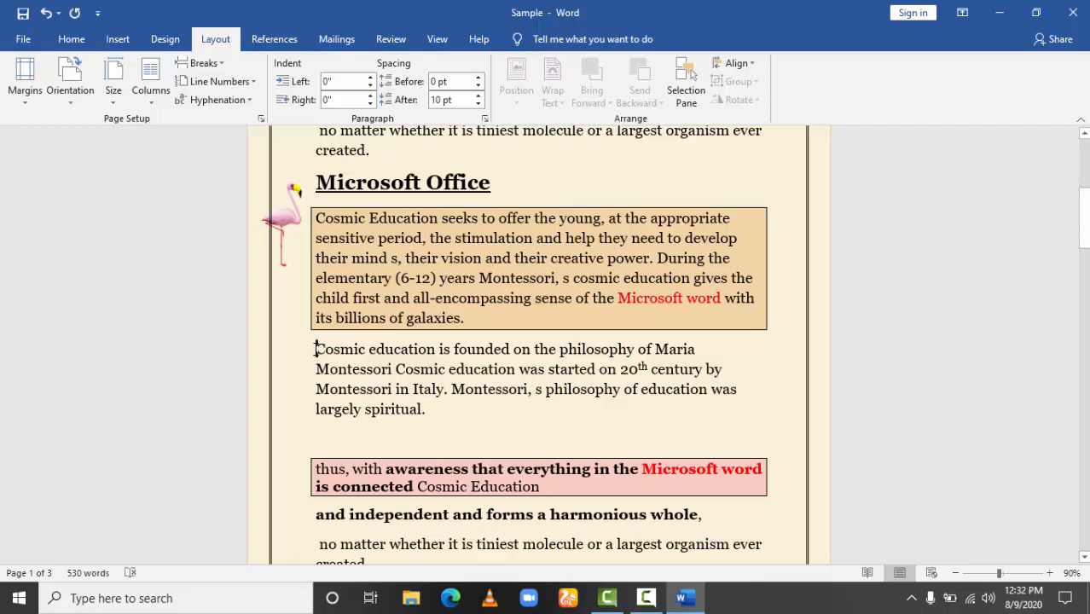
{"action": "left_click", "coordinate": [218, 64]}
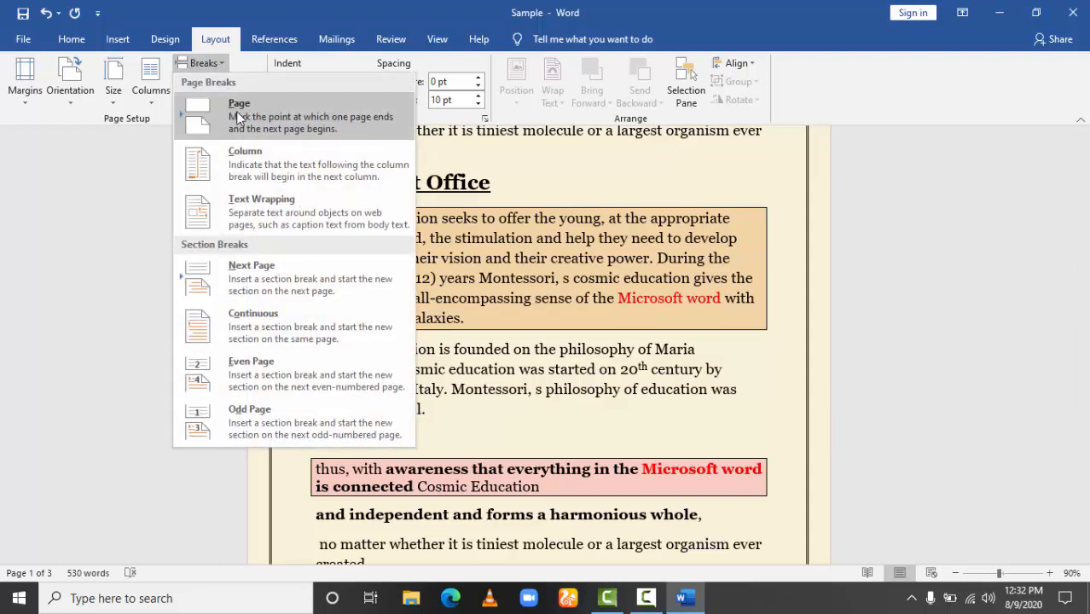
{"action": "left_click", "coordinate": [238, 118]}
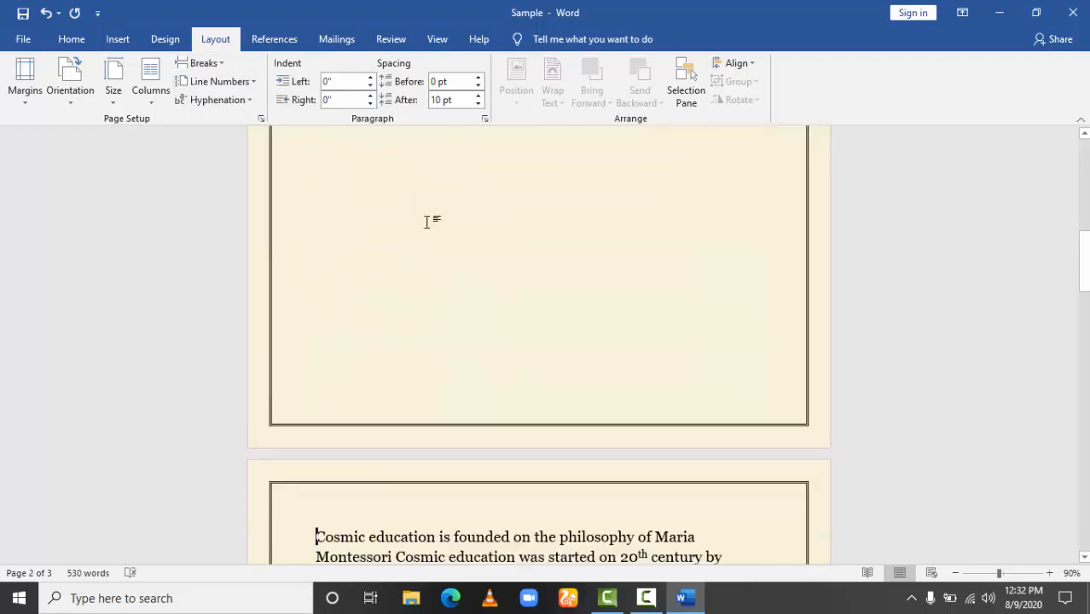
{"action": "left_click_drag", "start_coordinate": [1086, 284], "coordinate": [1085, 322]}
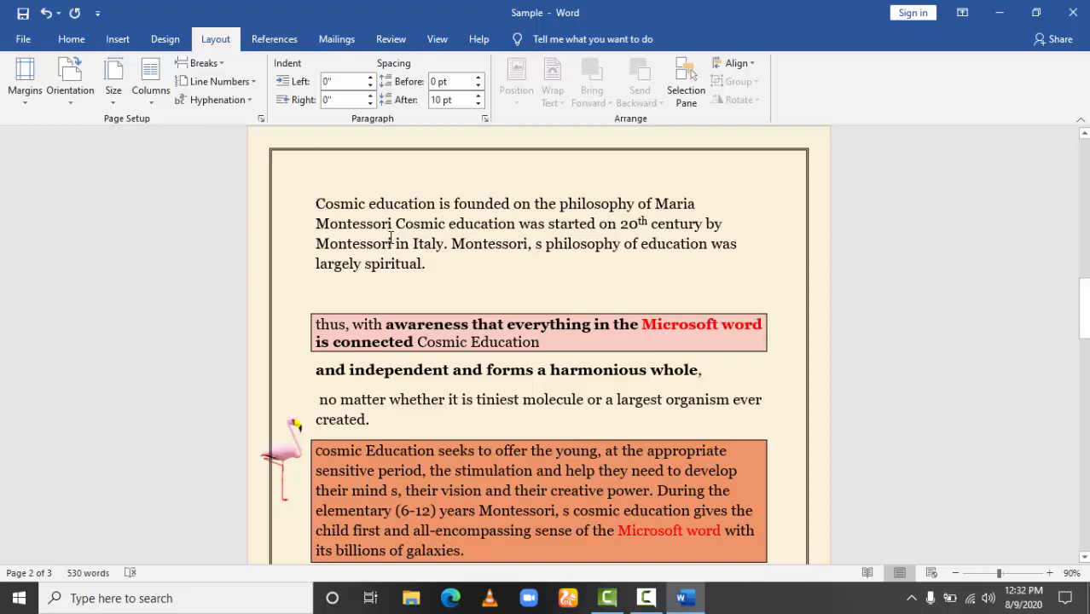
{"action": "left_click", "coordinate": [45, 14]}
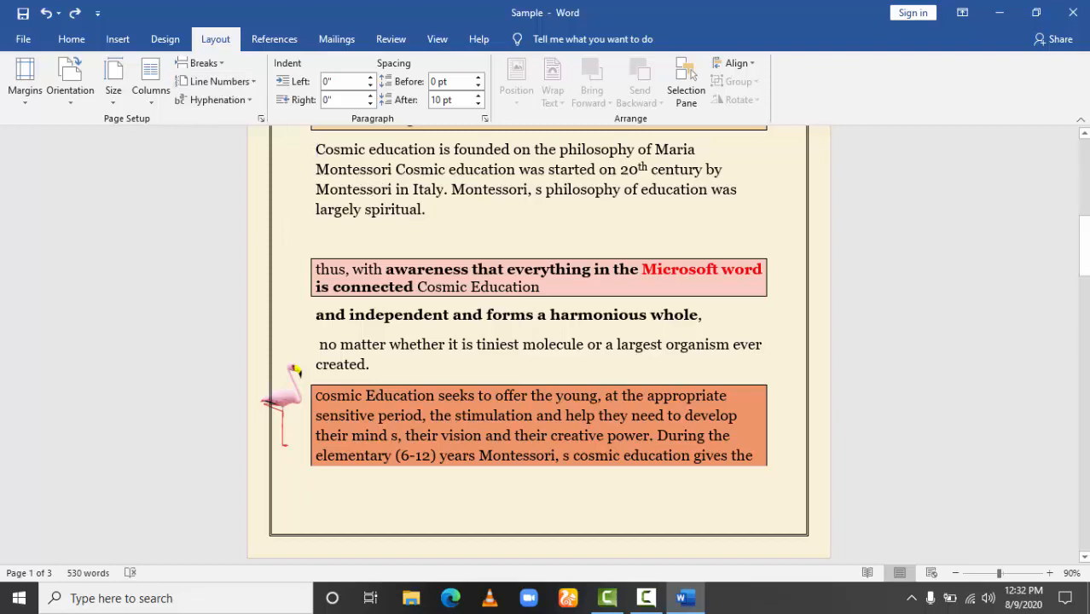
Try continuous line numbering from the "Cosmic education is founded" paragraph, check the numbered lines, and set line numbers back to None.
{"action": "scroll", "coordinate": [1033, 235], "scroll_direction": "up", "scroll_amount": 10}
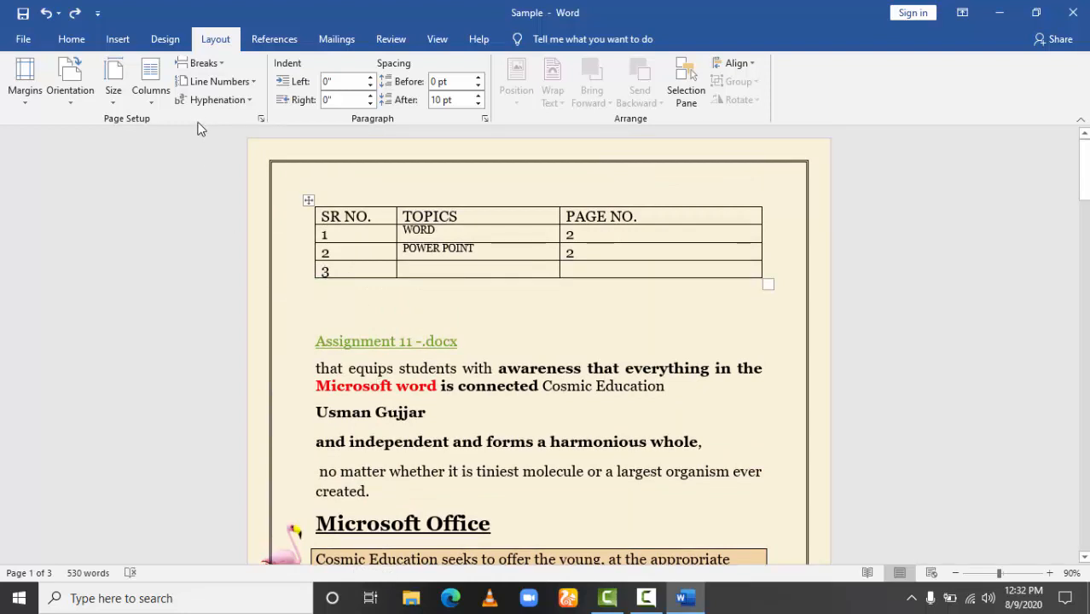
{"action": "left_click", "coordinate": [221, 81]}
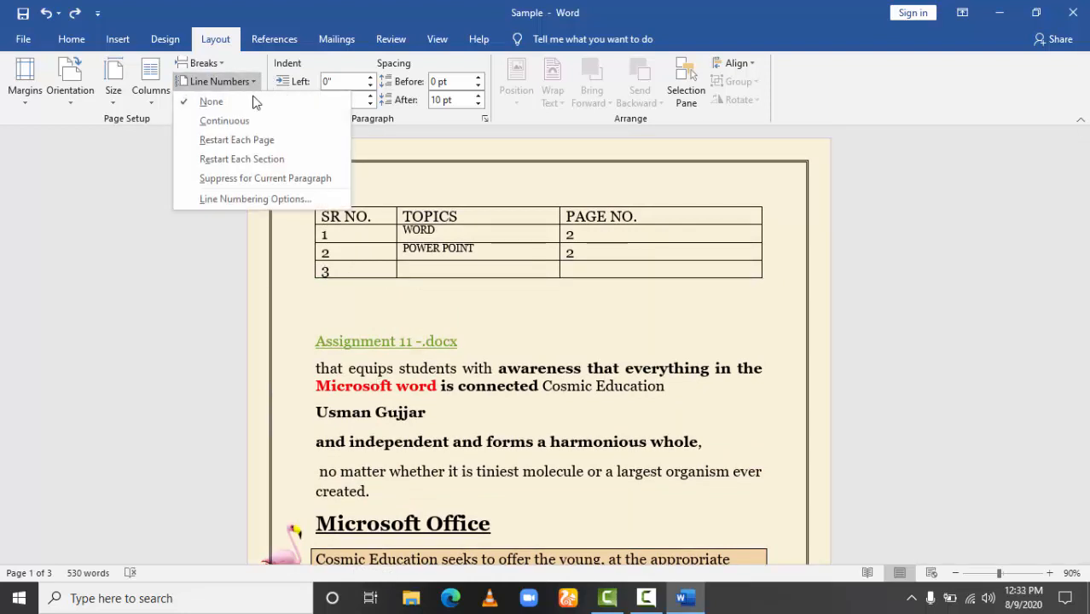
{"action": "left_click", "coordinate": [215, 120]}
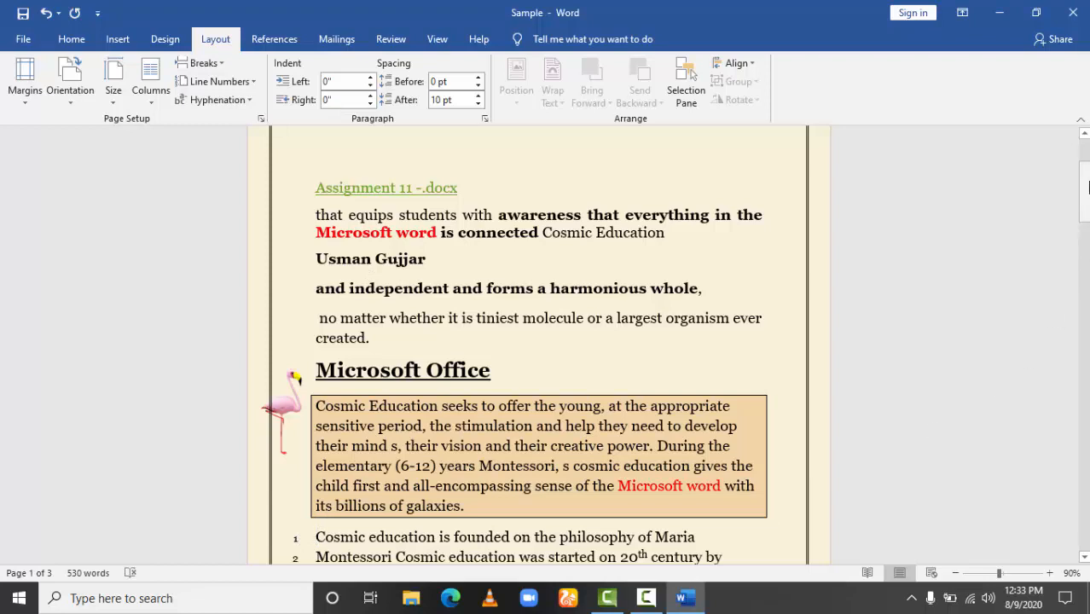
{"action": "left_click_drag", "start_coordinate": [1083, 192], "coordinate": [1083, 229]}
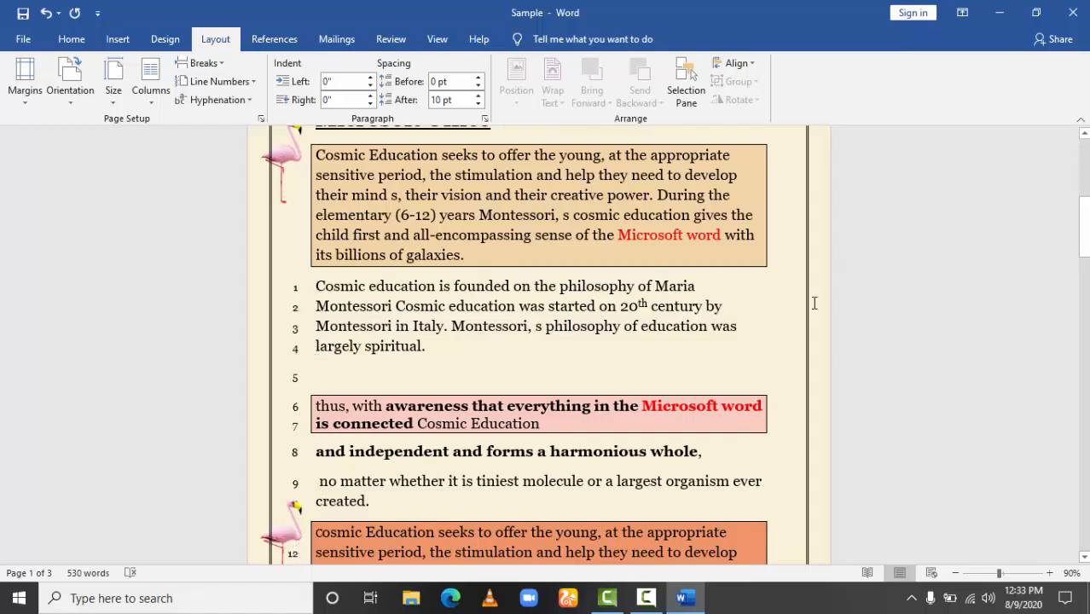
{"action": "left_click", "coordinate": [250, 89]}
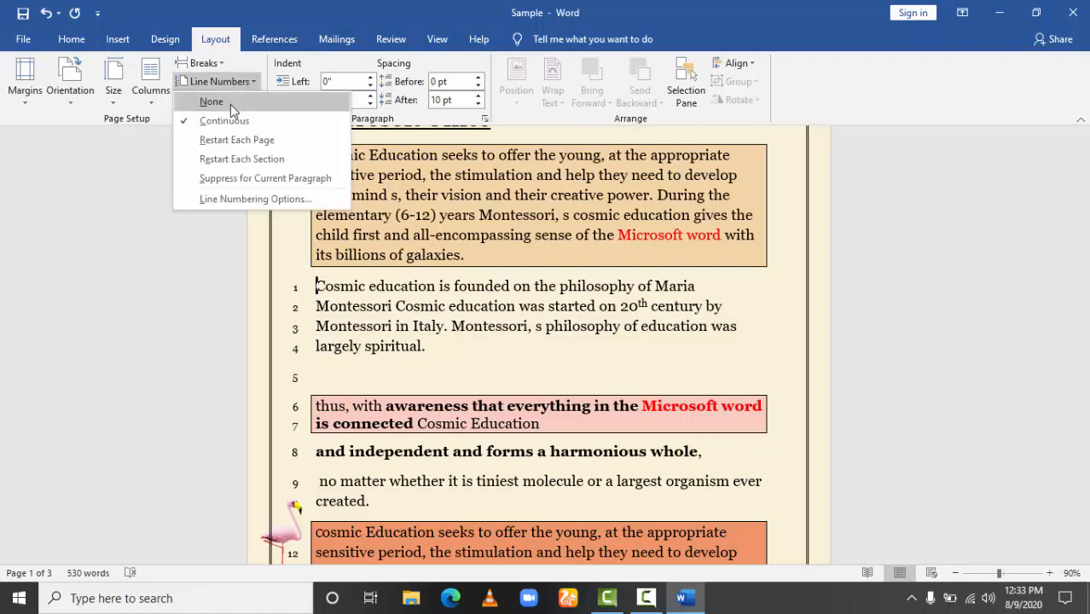
{"action": "left_click", "coordinate": [231, 103]}
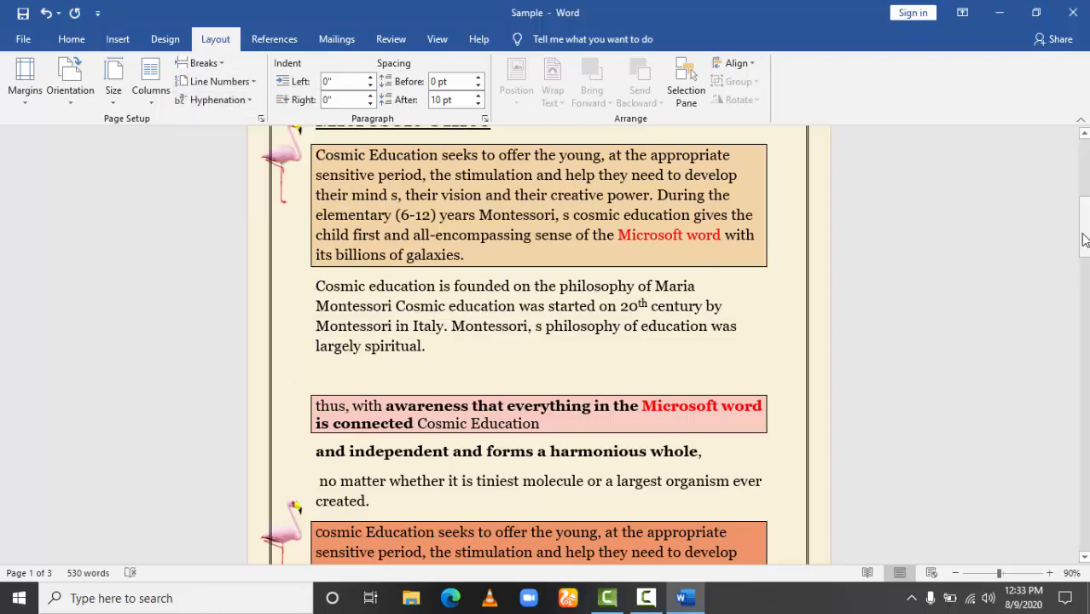
Apply continuous line numbers to the first section, with the cursor at the "Assignment 11 -.docx" link, and review the numbered lines.
{"action": "left_click_drag", "start_coordinate": [1084, 238], "coordinate": [1084, 180]}
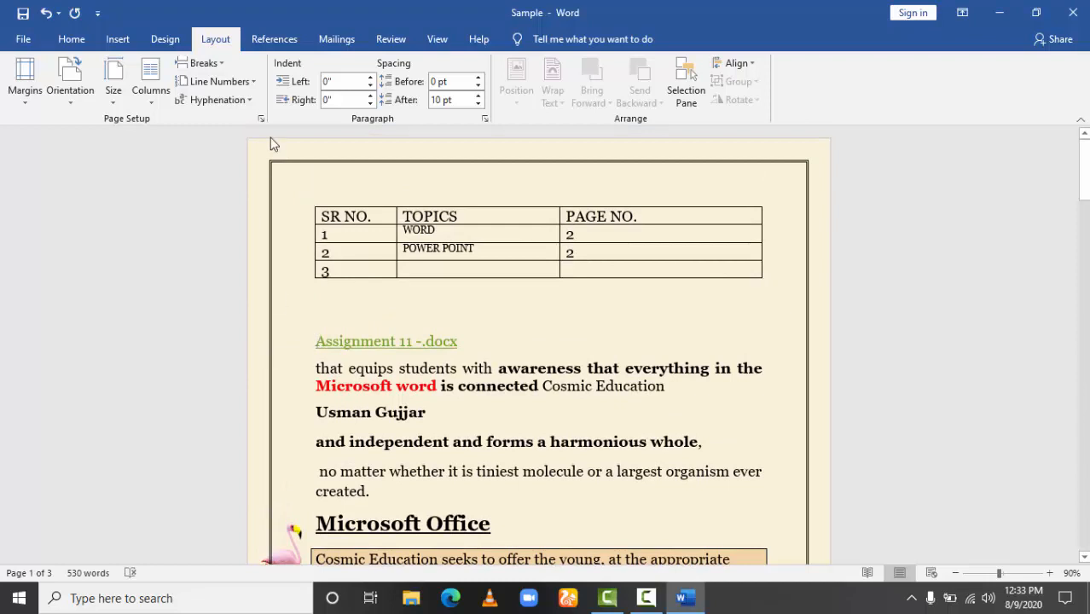
{"action": "left_click", "coordinate": [253, 83]}
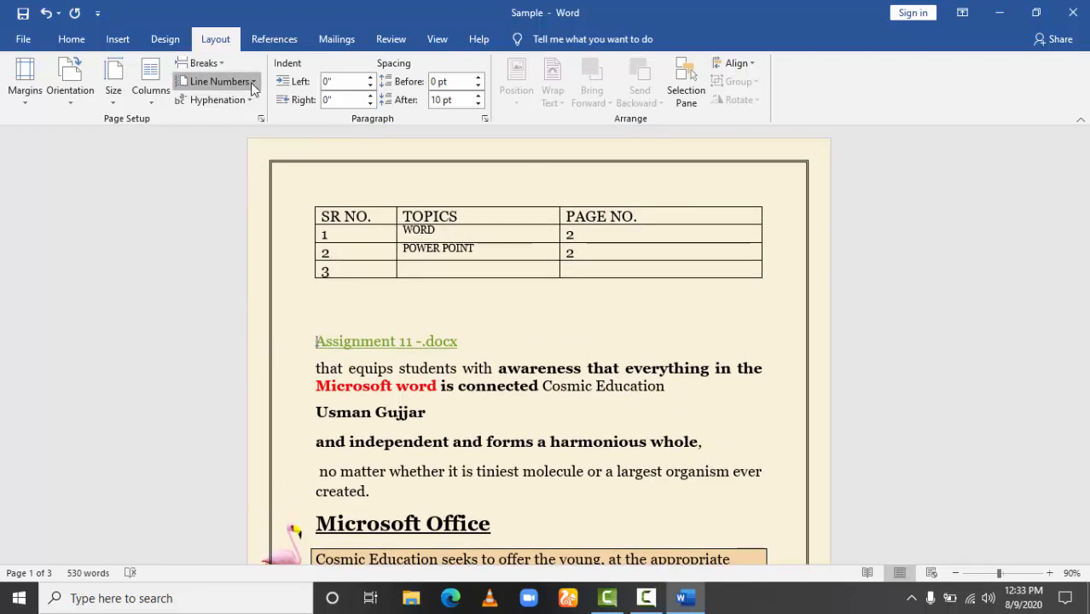
{"action": "left_click", "coordinate": [241, 120]}
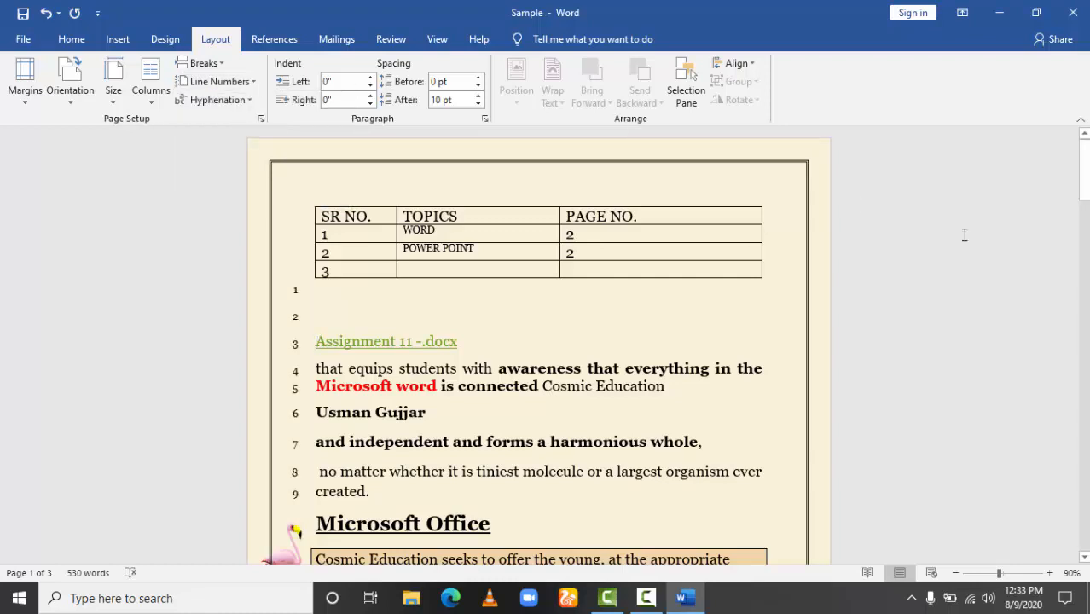
{"action": "left_click_drag", "start_coordinate": [1084, 175], "coordinate": [1084, 209]}
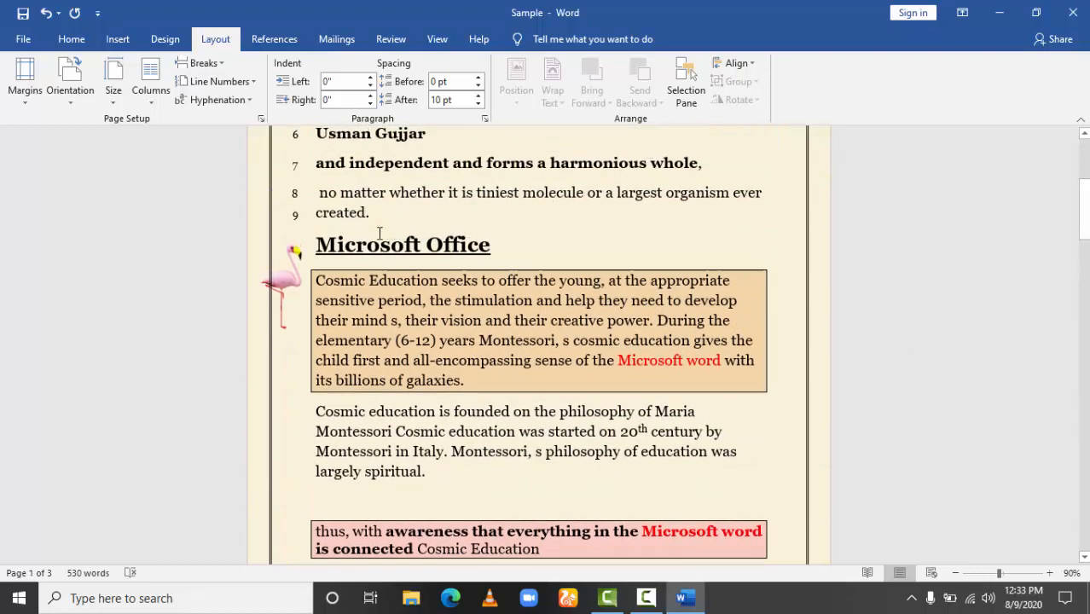
Switch the first section's line numbering to Restart Each Page and check the numbering through the document's pages.
{"action": "left_click", "coordinate": [252, 85]}
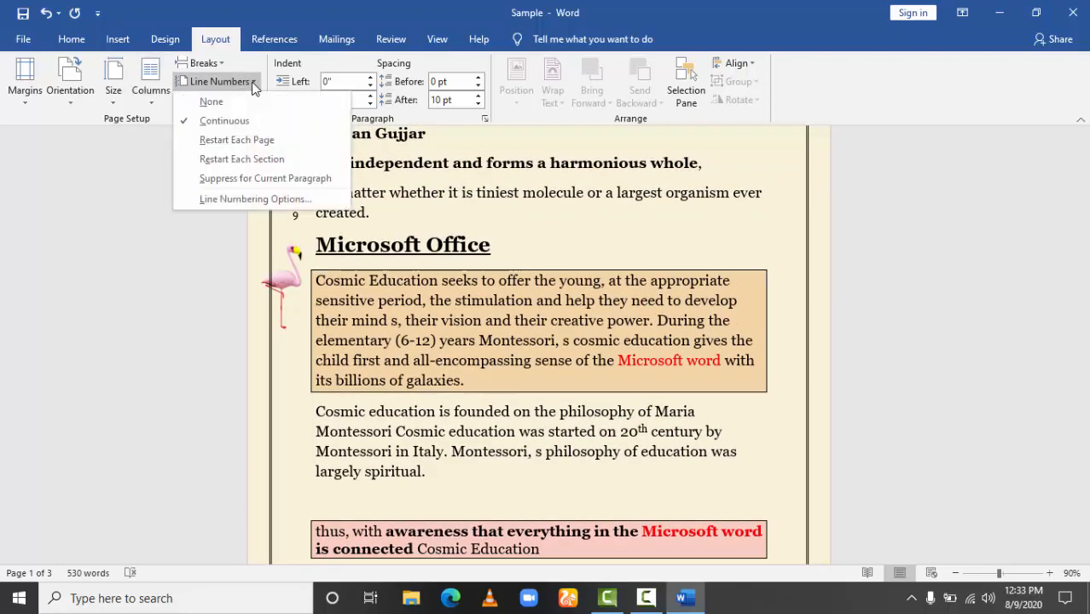
{"action": "left_click", "coordinate": [204, 140]}
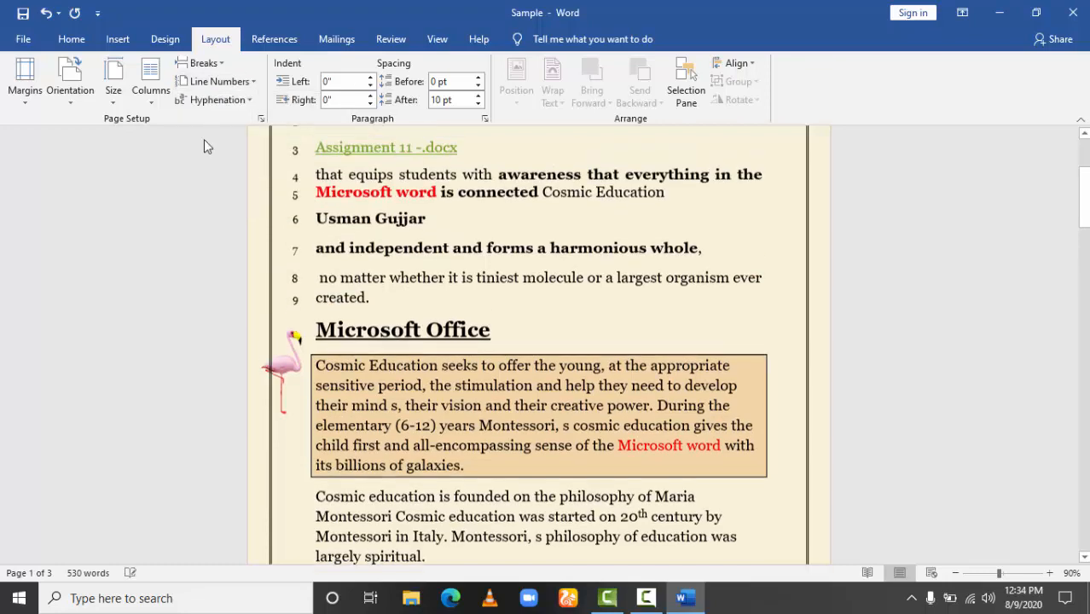
{"action": "left_click_drag", "start_coordinate": [1078, 215], "coordinate": [1084, 371]}
{"action": "scroll", "coordinate": [538, 344], "scroll_direction": "down", "scroll_amount": 2}
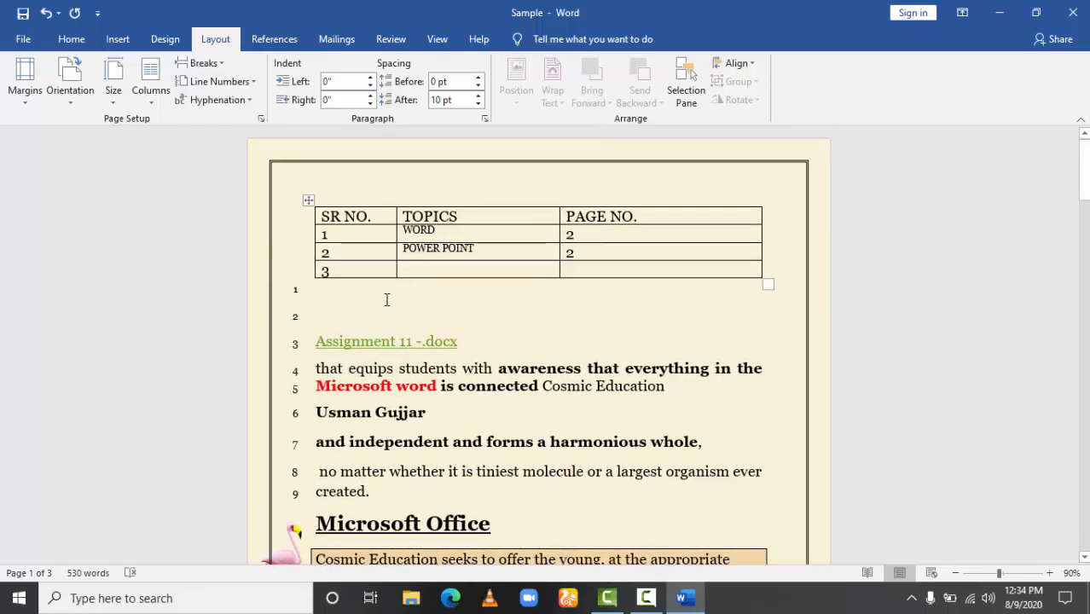
{"action": "left_click", "coordinate": [1082, 164]}
{"action": "left_click_drag", "start_coordinate": [1081, 161], "coordinate": [1084, 394]}
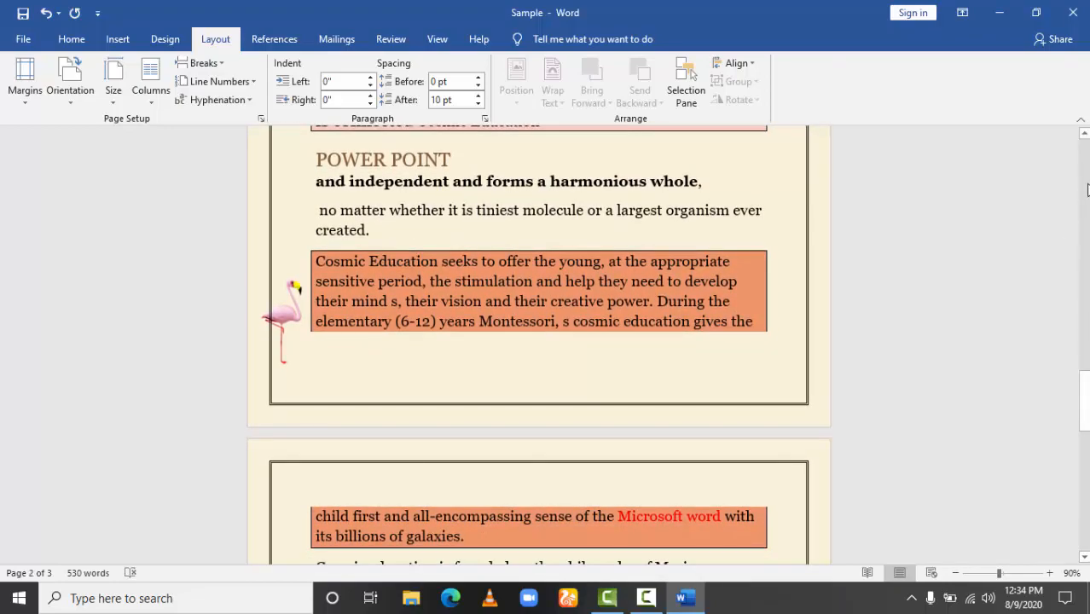
{"action": "scroll", "coordinate": [1087, 189], "scroll_direction": "up", "scroll_amount": 15}
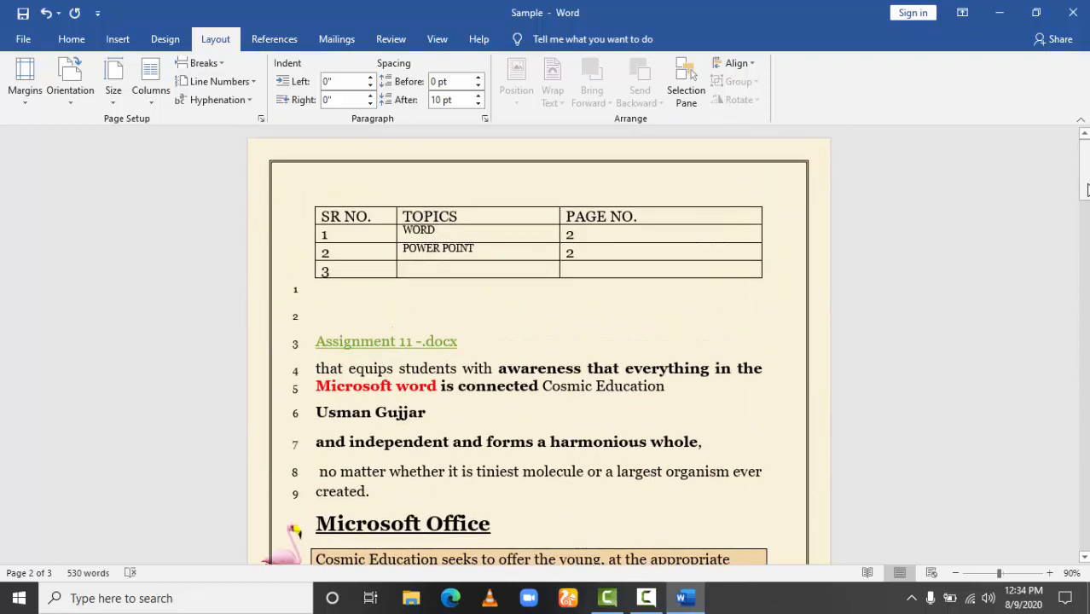
Review the line numbering choices and remove the line numbers from the first section.
{"action": "left_click", "coordinate": [231, 82]}
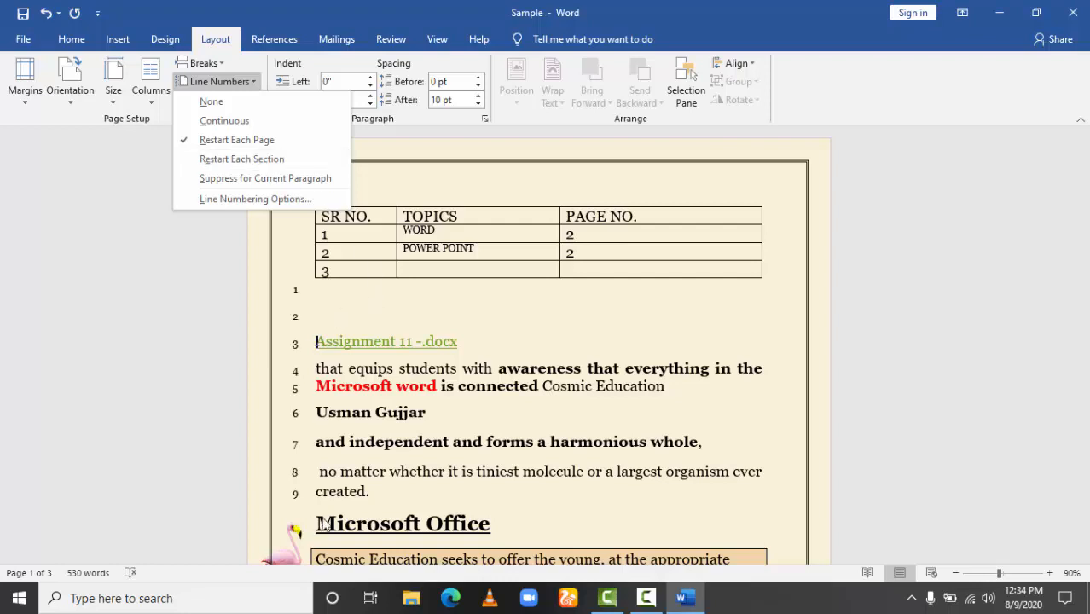
{"action": "left_click", "coordinate": [314, 362]}
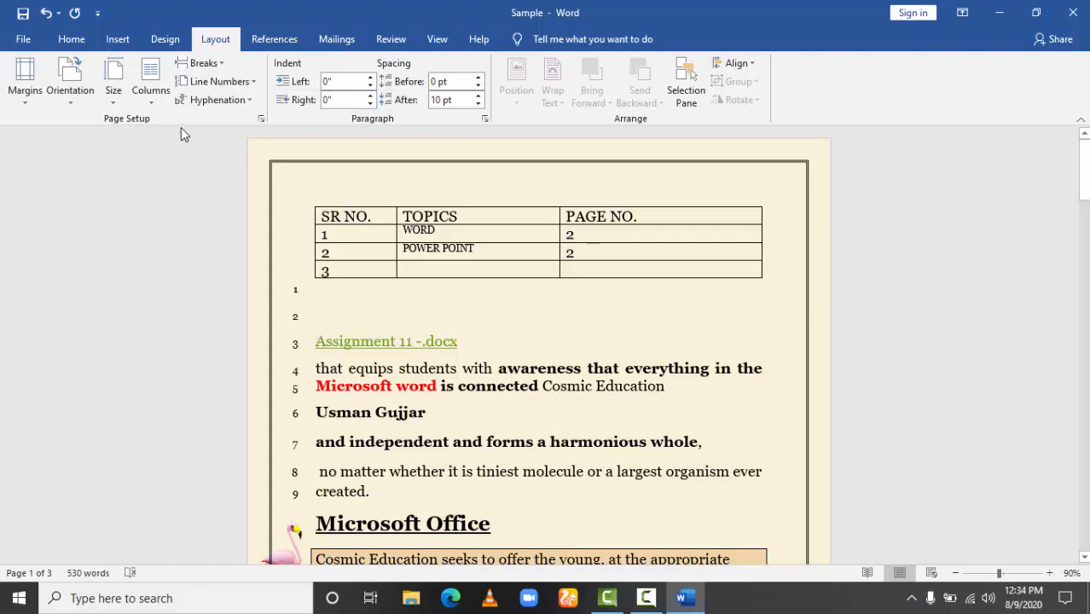
{"action": "left_click", "coordinate": [253, 80]}
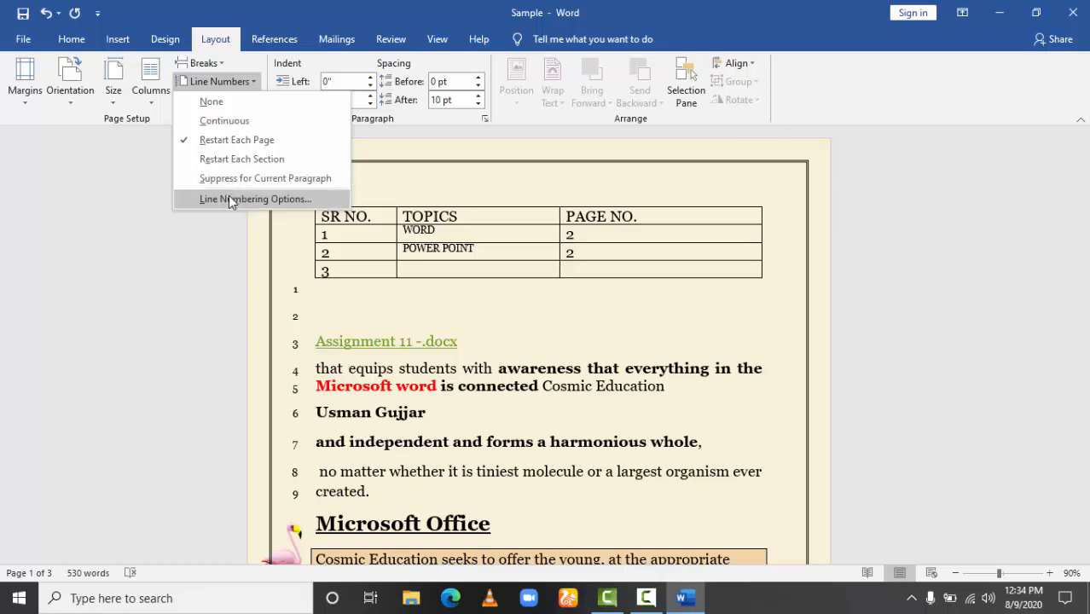
{"action": "left_click", "coordinate": [224, 106]}
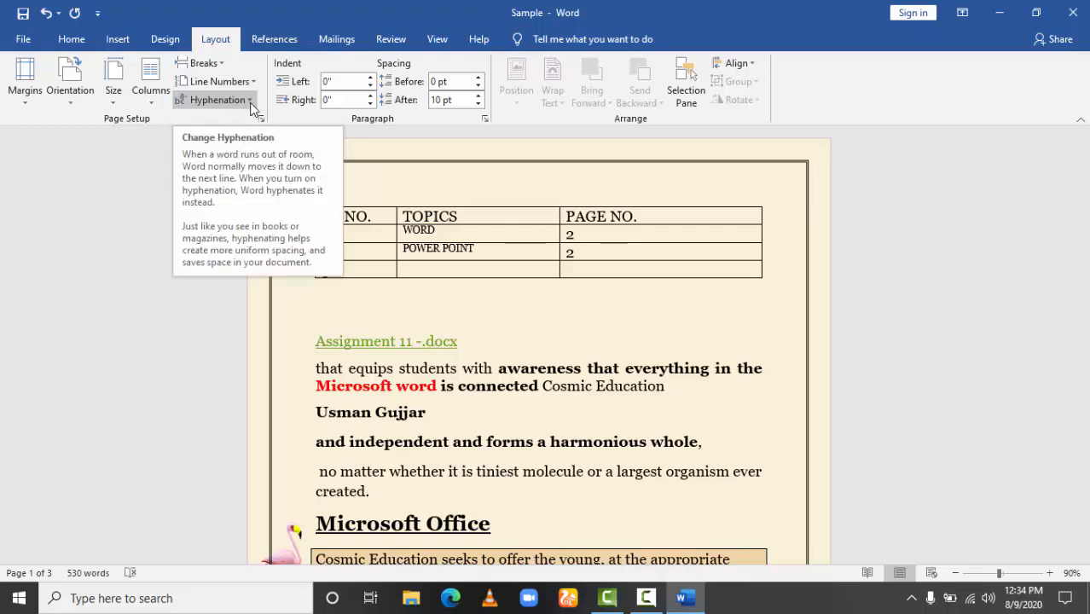
Turn on automatic hyphenation and check the line breaks down to the boxed paragraph under the Microsoft Office heading.
{"action": "left_click", "coordinate": [765, 367]}
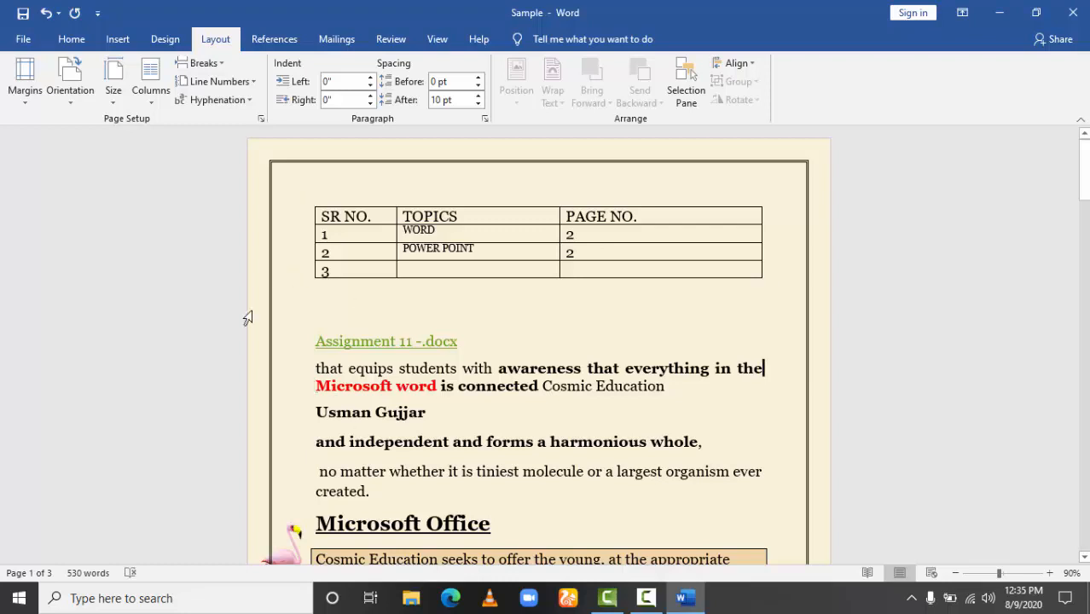
{"action": "left_click", "coordinate": [224, 99]}
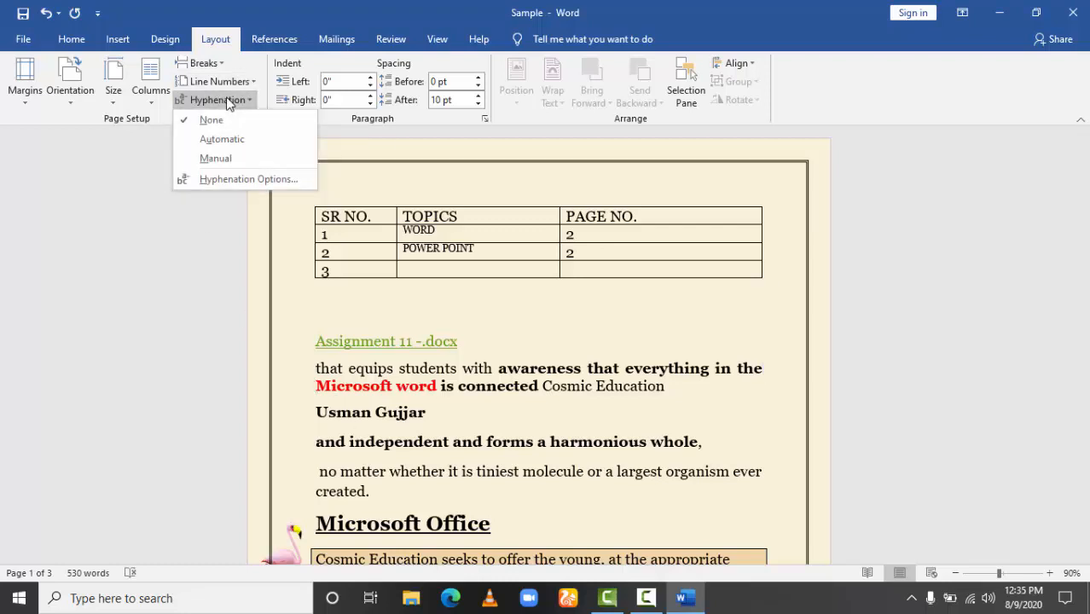
{"action": "left_click", "coordinate": [225, 141]}
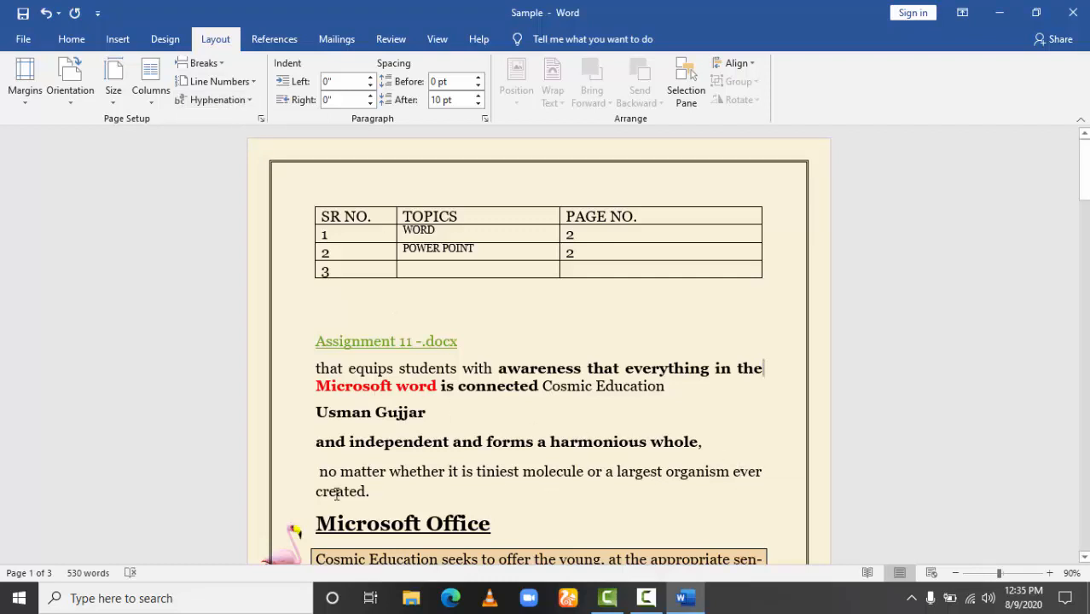
{"action": "left_click_drag", "start_coordinate": [373, 497], "coordinate": [316, 384]}
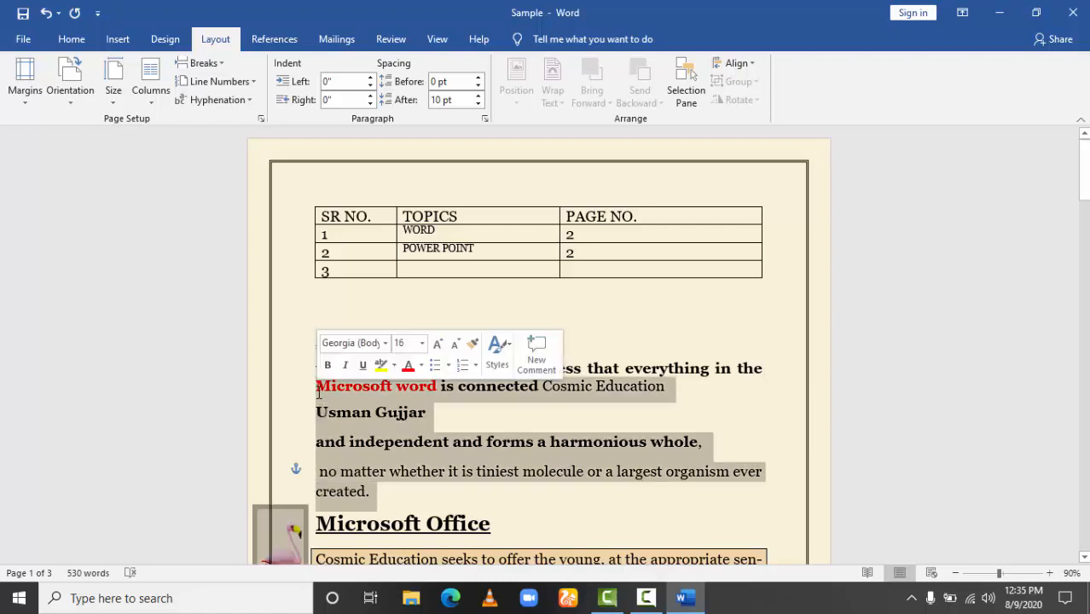
{"action": "left_click", "coordinate": [333, 252]}
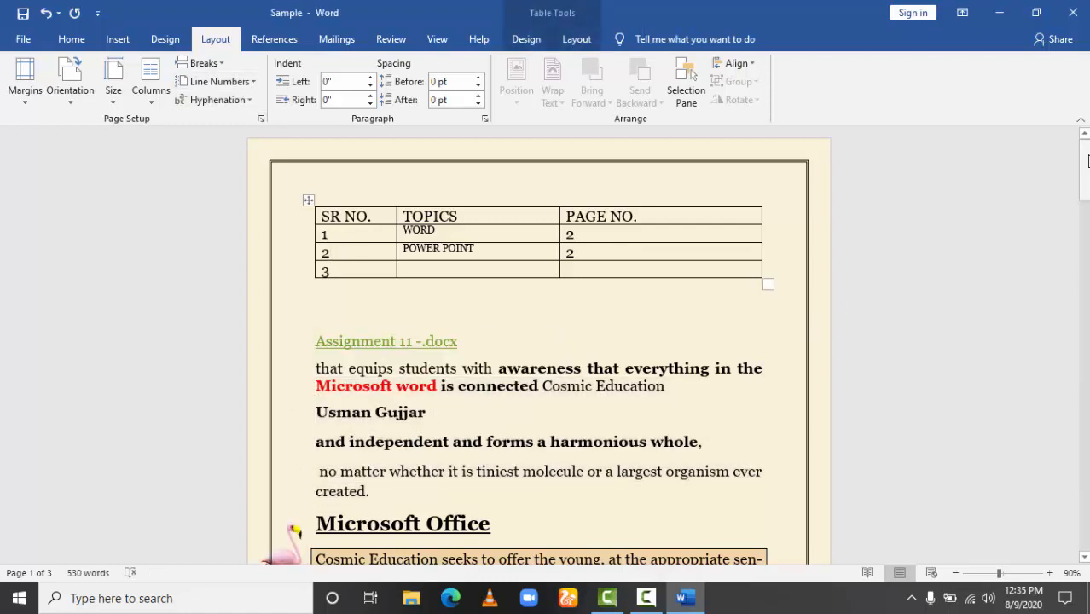
{"action": "left_click_drag", "start_coordinate": [1084, 171], "coordinate": [1083, 220]}
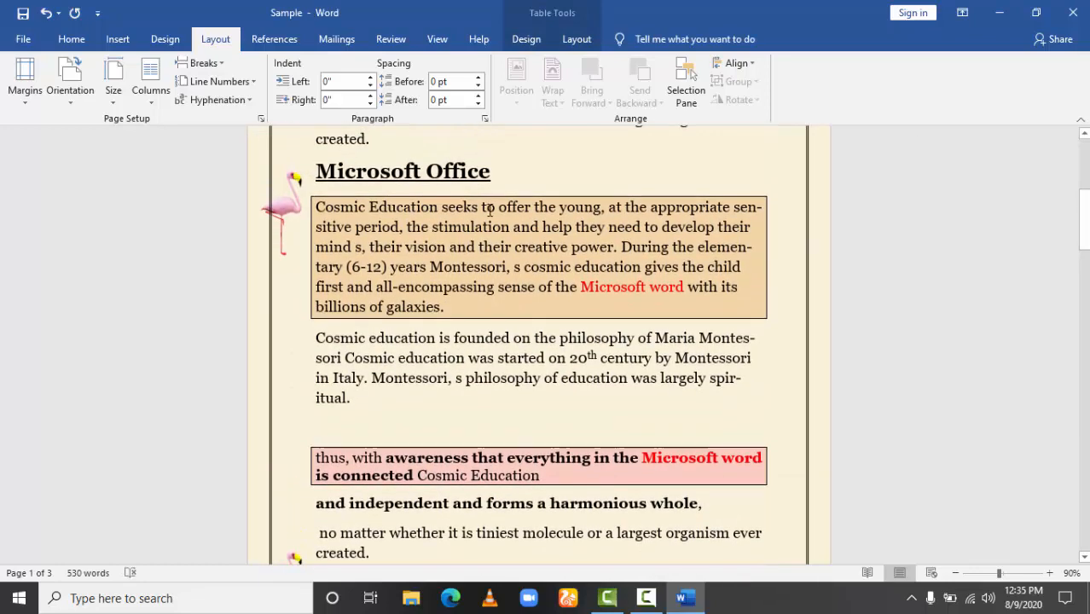
Select the boxed "Cosmic Education seeks to offer" paragraph and apply automatic hyphenation again.
{"action": "left_click_drag", "start_coordinate": [451, 306], "coordinate": [316, 206]}
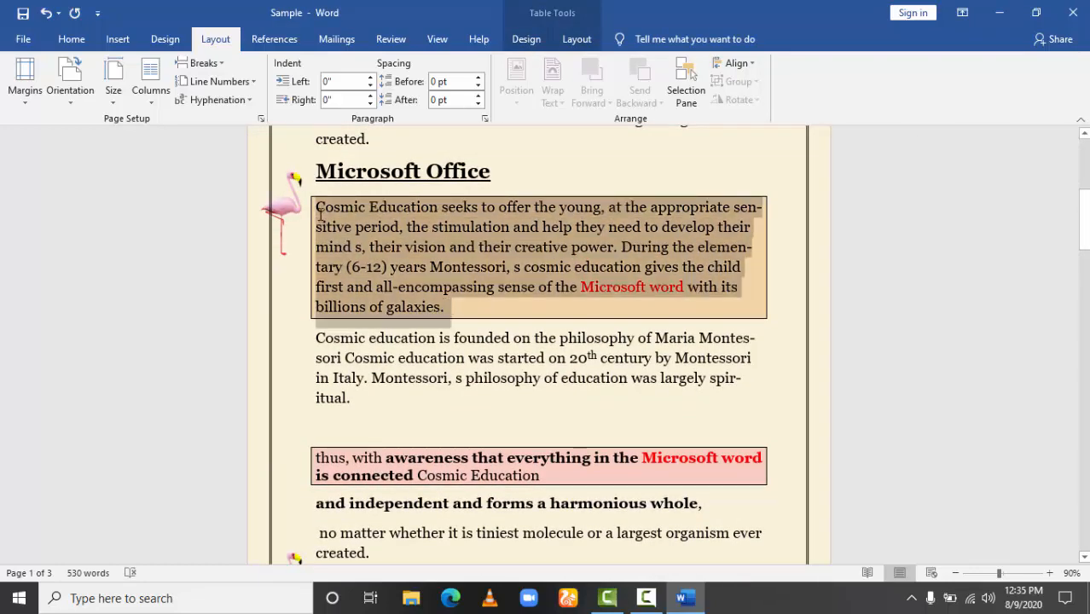
{"action": "left_click", "coordinate": [240, 103]}
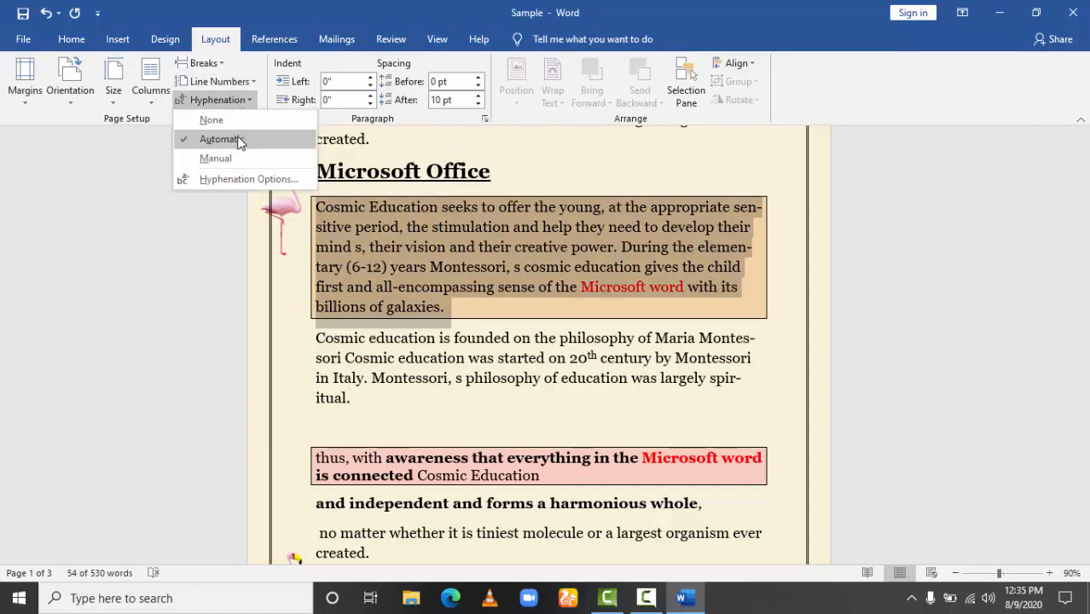
{"action": "left_click", "coordinate": [240, 136]}
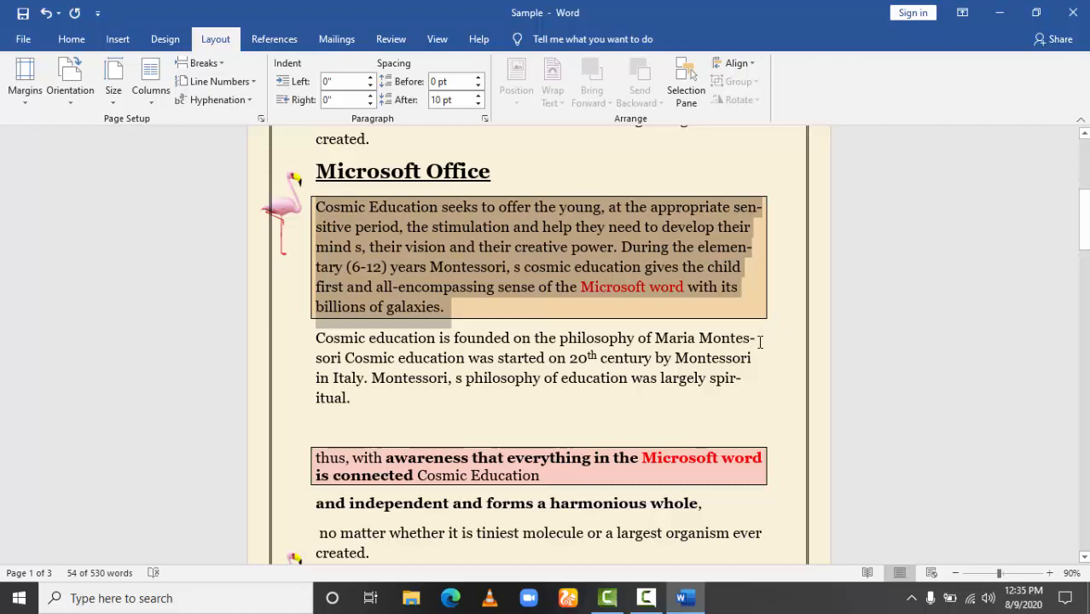
Inspect the hyphen in "Montessori" in the "Cosmic education is founded" paragraph, and set hyphenation back to None.
{"action": "left_click_drag", "start_coordinate": [756, 342], "coordinate": [748, 340]}
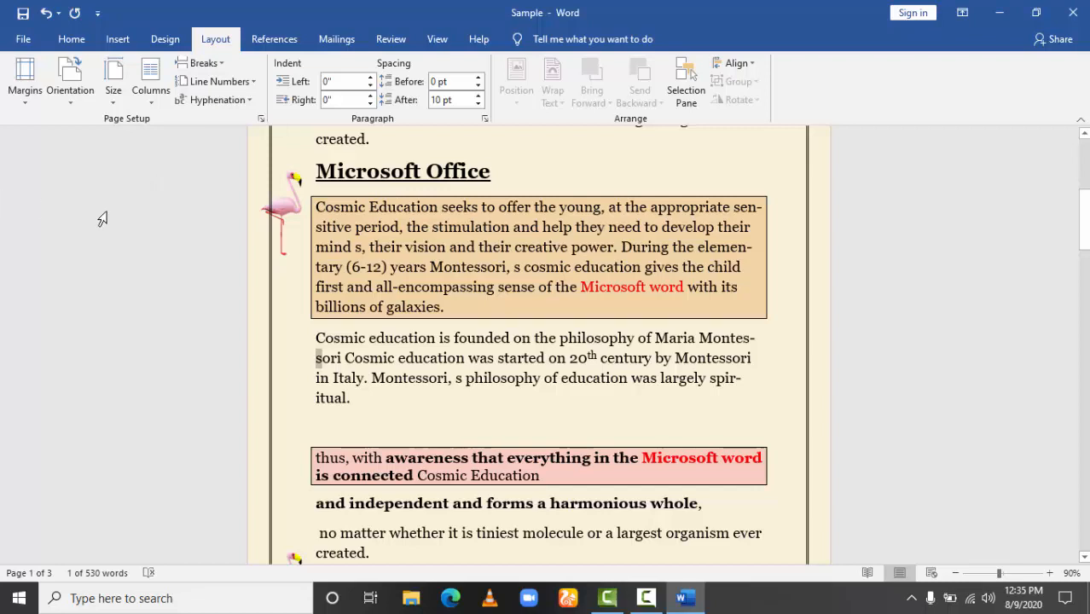
{"action": "left_click", "coordinate": [251, 100]}
{"action": "left_click", "coordinate": [215, 120]}
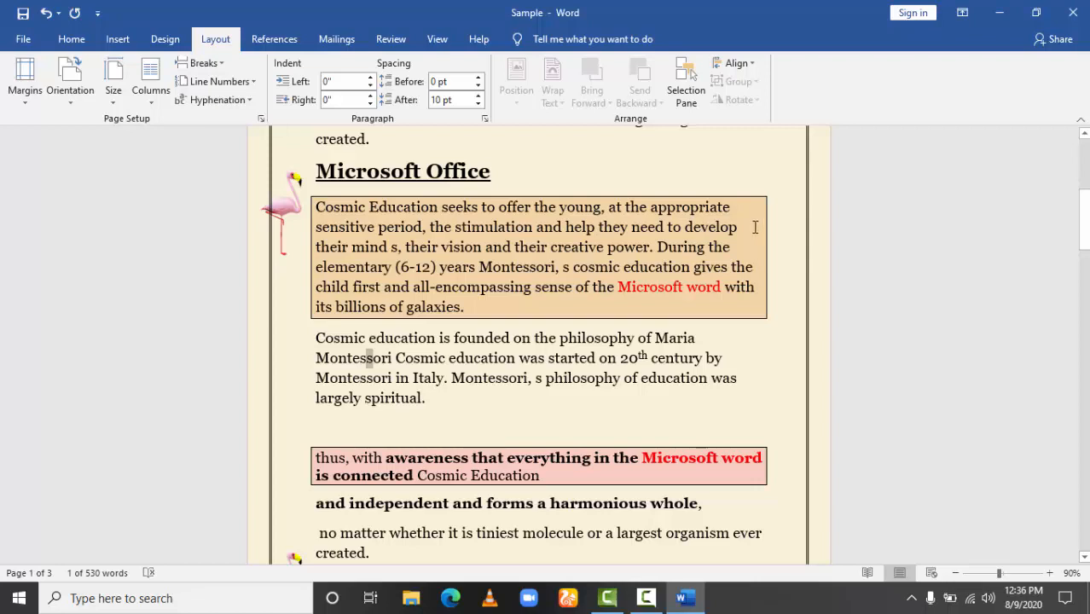
{"action": "left_click", "coordinate": [440, 410]}
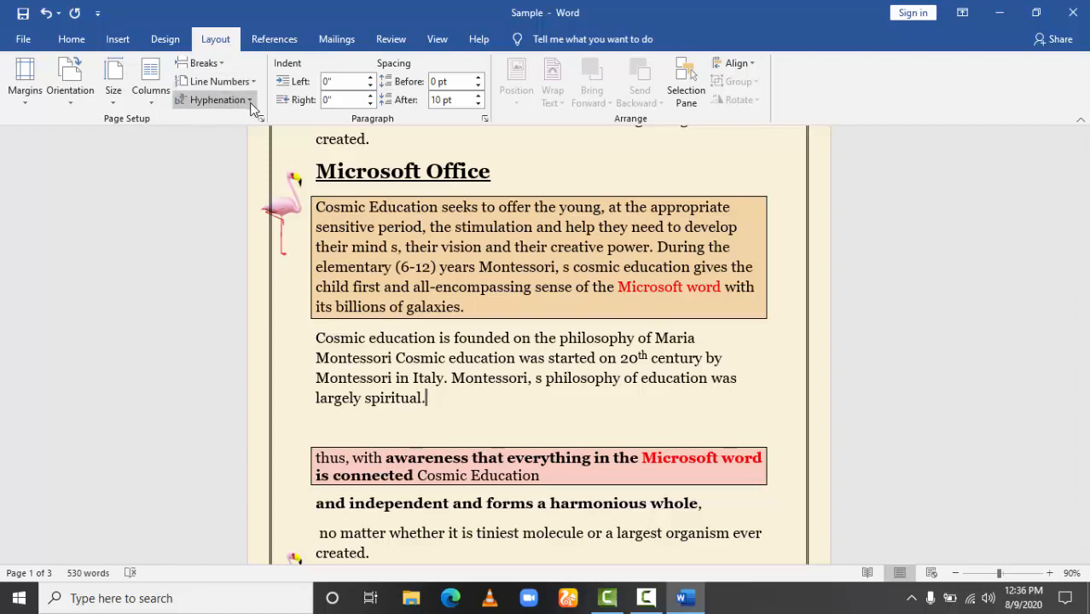